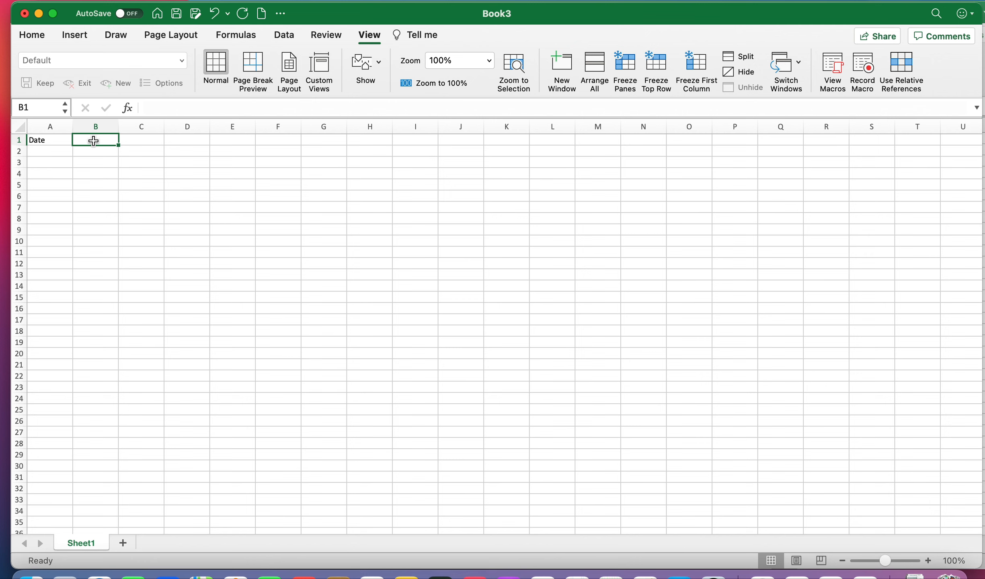
Step: Add the column headers demand and den.access in B1 and C1
type("demand")
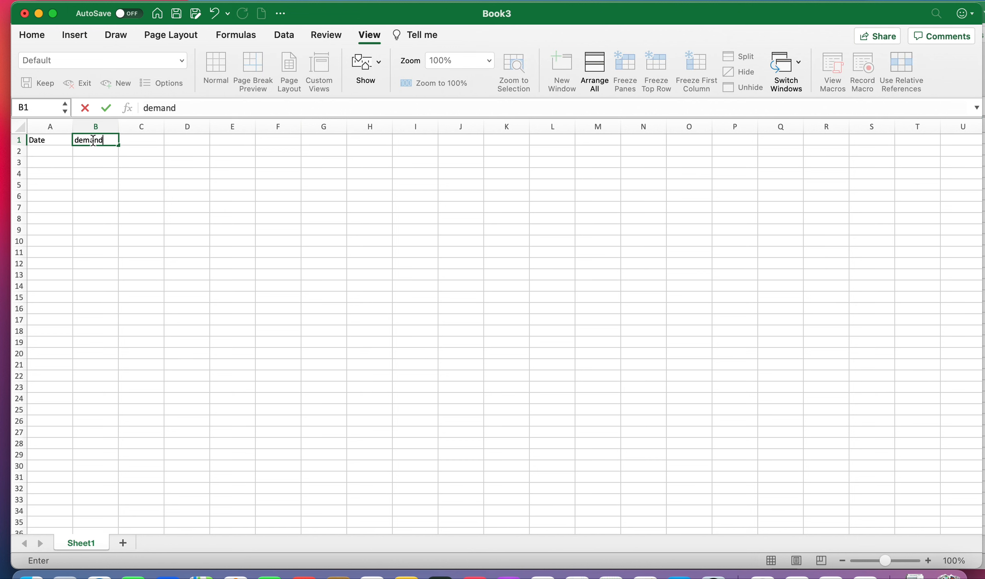
left_click(136, 143)
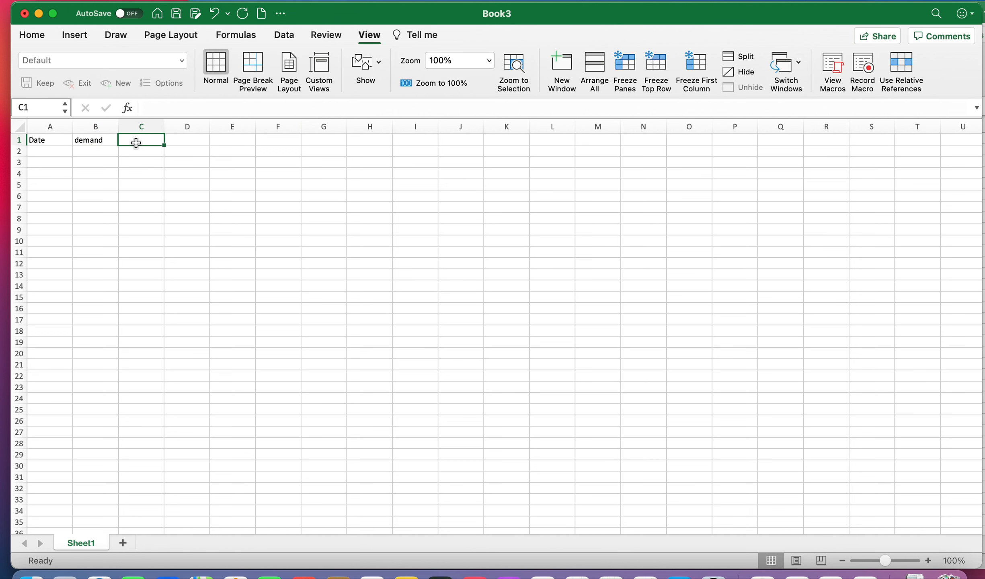
type("den.access")
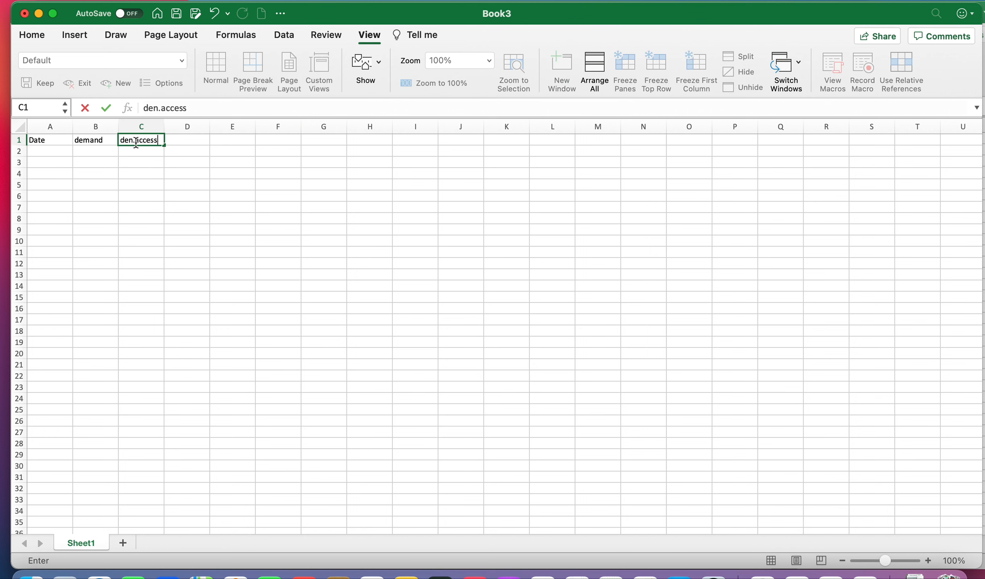
key("Tab")
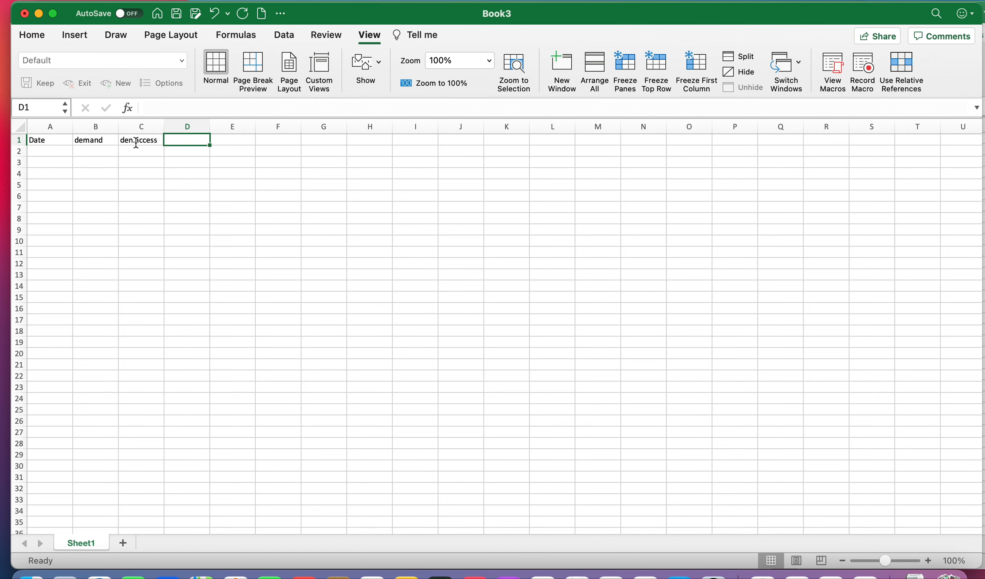
Step: Enter the header "ind. Work staff walked away" in D1
type("ind. work staff walked away")
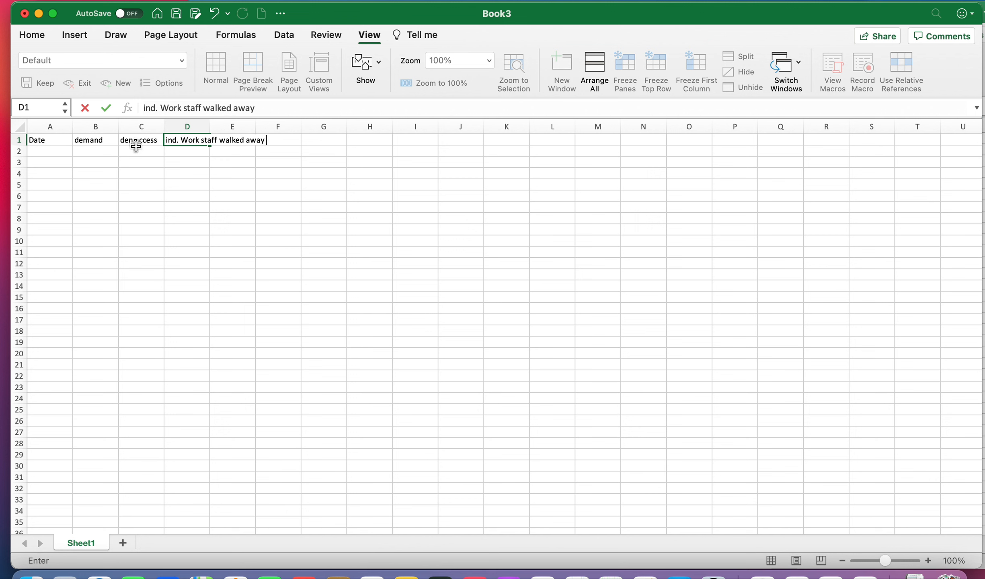
left_click(189, 190)
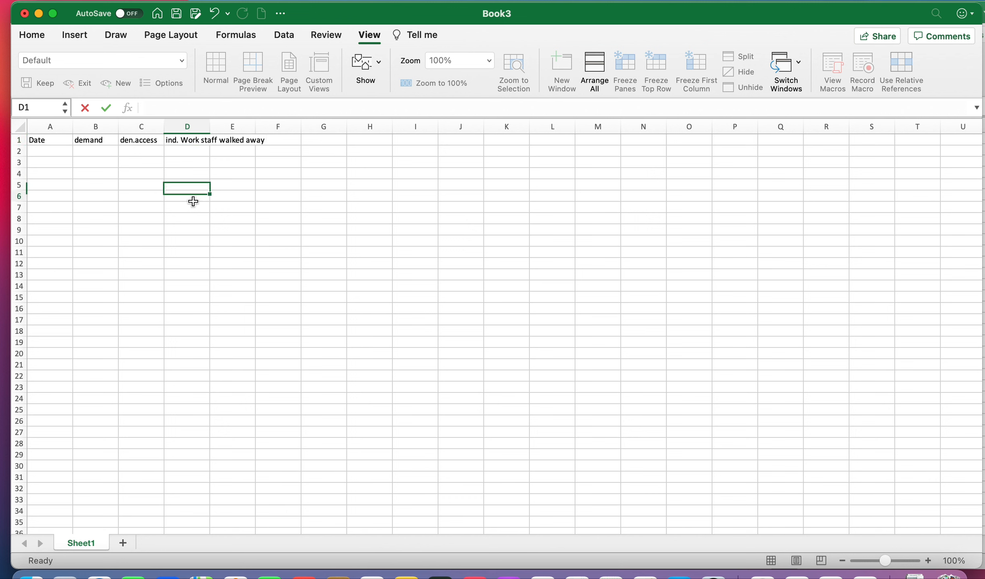
Step: Enter the header "alone/free time" in E1
double_click(243, 140)
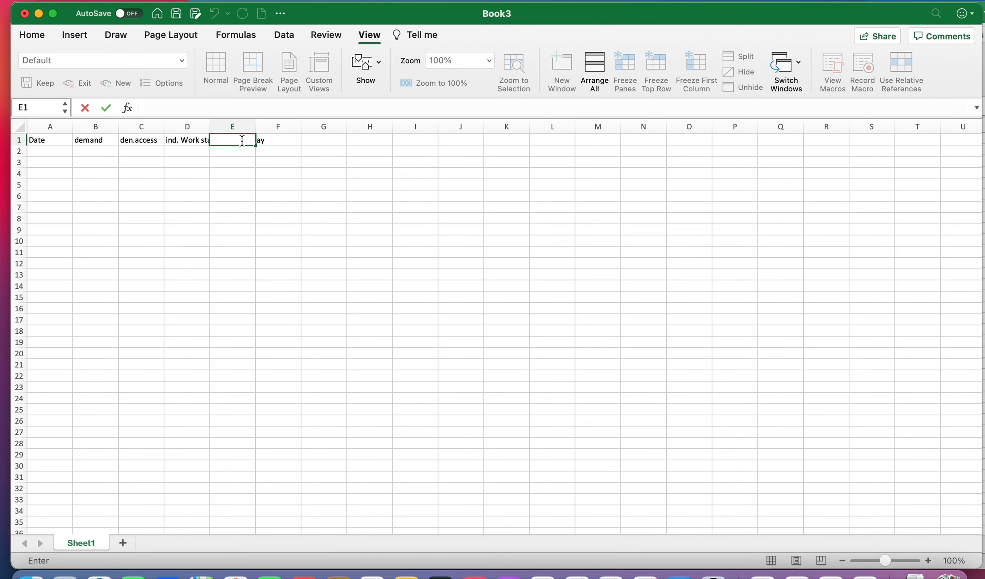
type("alone/free time")
left_click(246, 228)
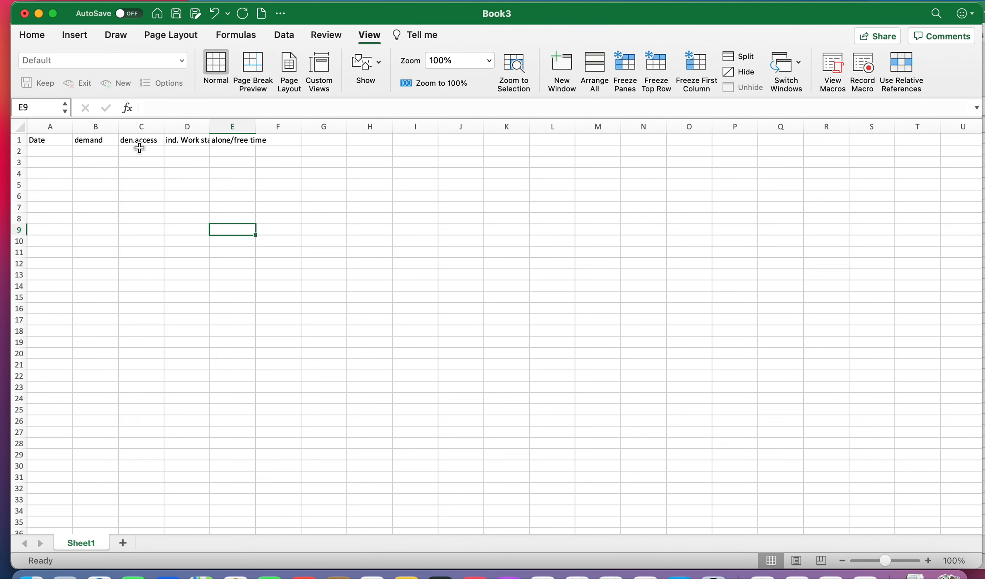
Step: Enter the dates 3/25/2022 and 3/26/2022 in A2 and A3
left_click(43, 153)
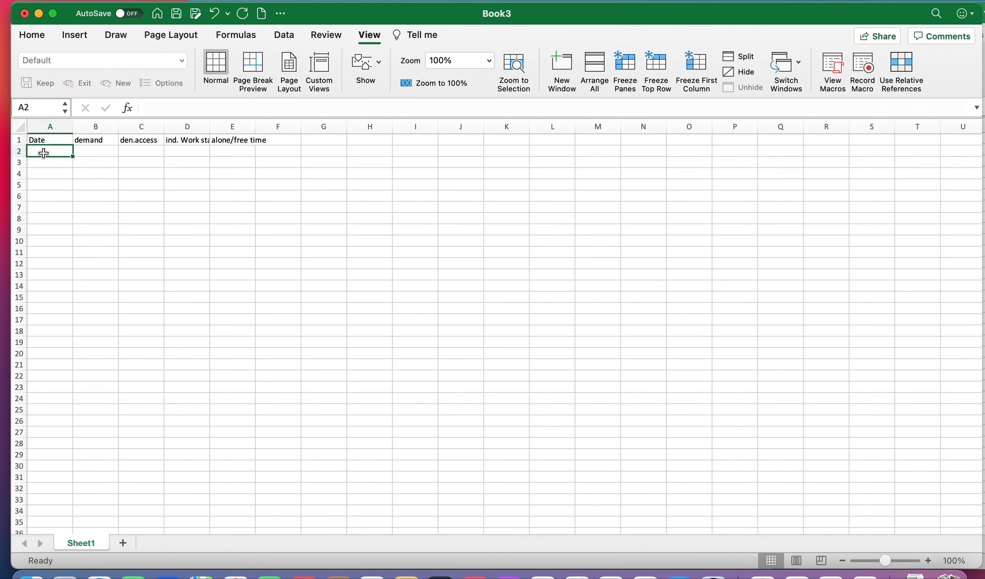
type("3/")
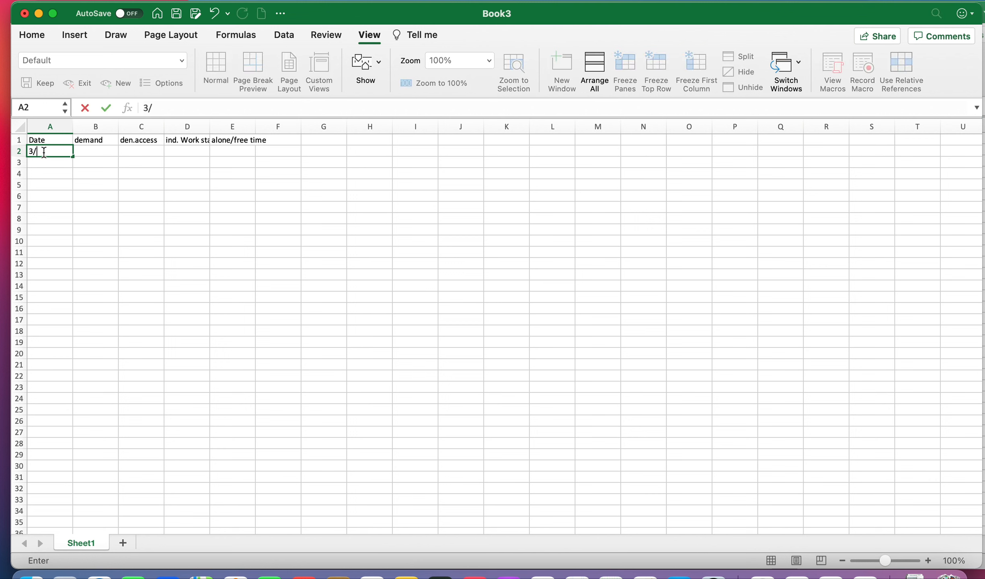
type("25/2022")
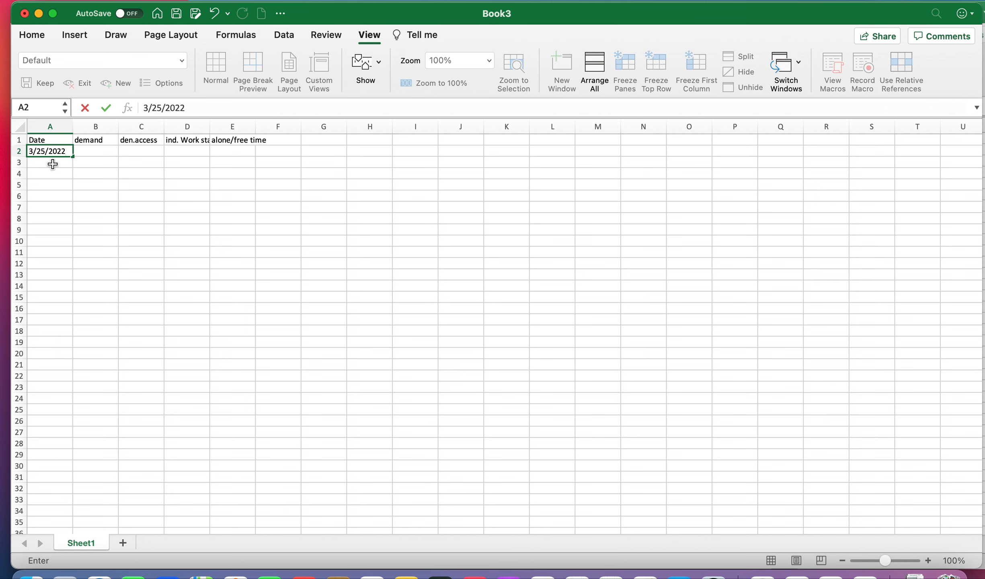
left_click(52, 163)
type("3/")
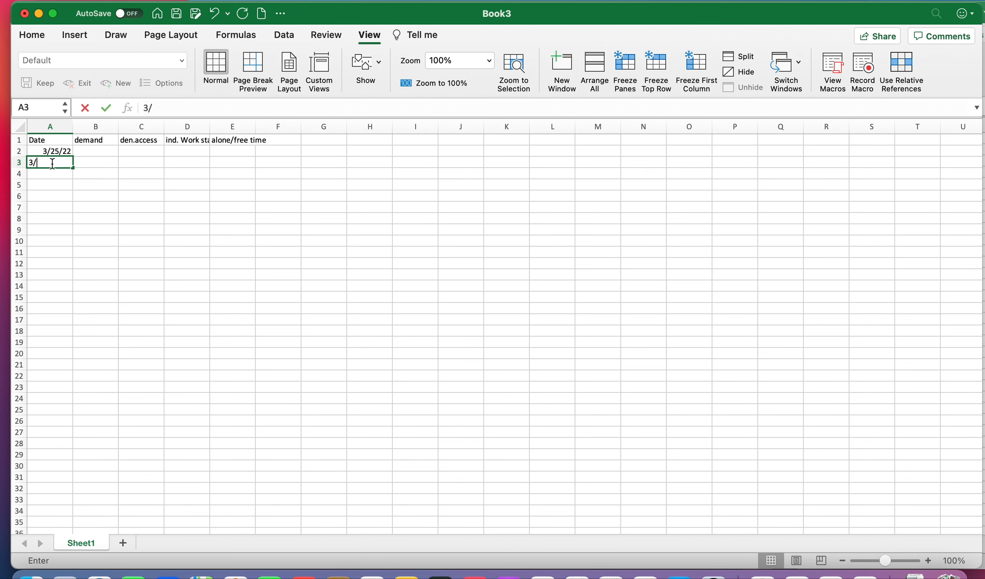
type("26/2")
type("2022")
key("Return")
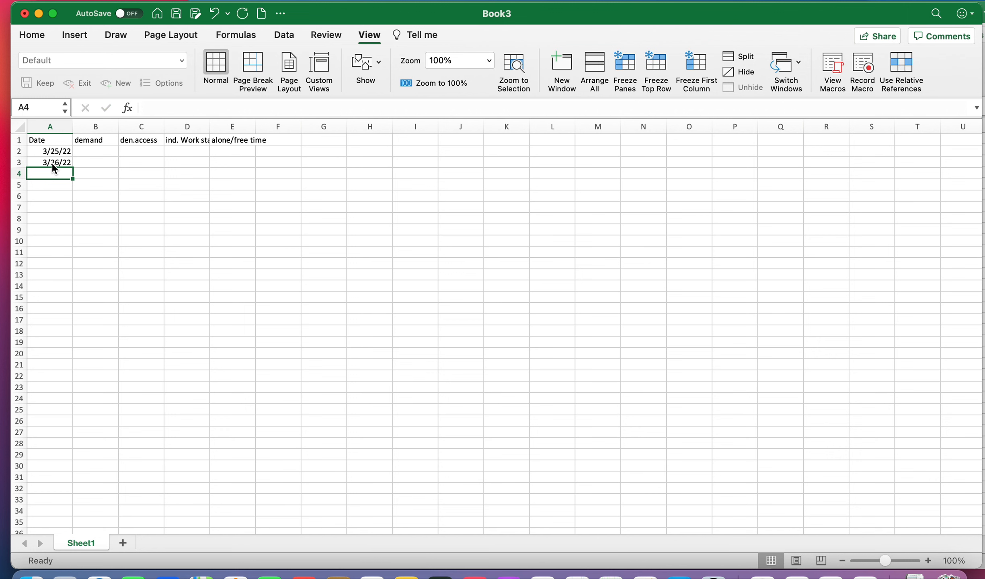
Step: Enter the dates 3/28/2022, 3/30/2022 and 3/31/2022 in A4 through A6
type("3/28/2022")
key("Return")
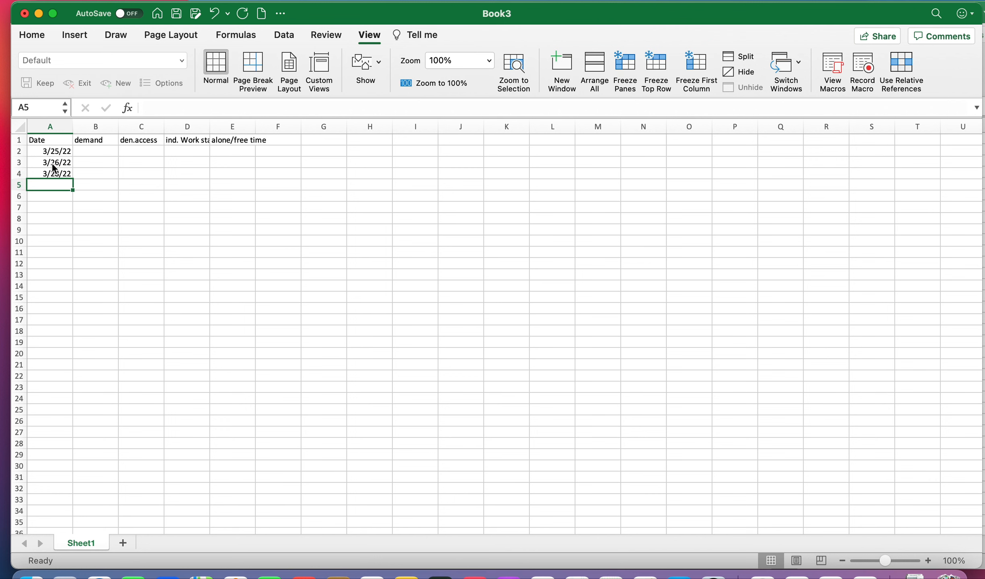
type("3/30/2022")
key("Return")
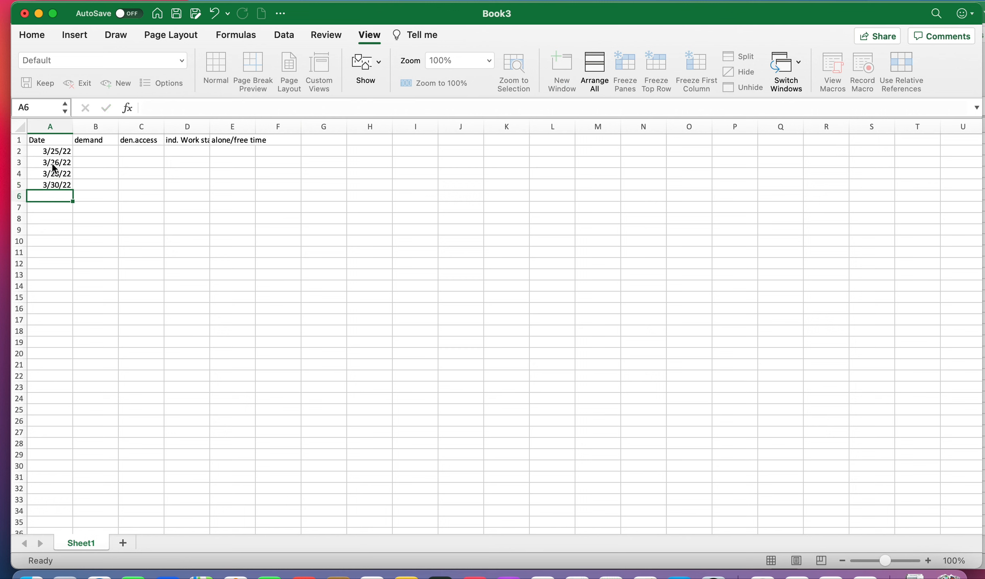
type("3")
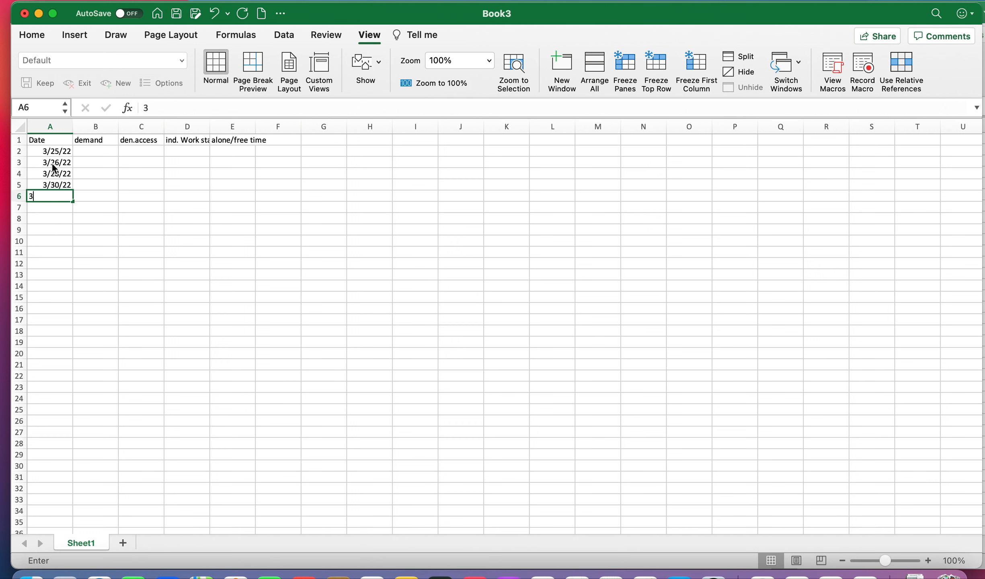
type("/3")
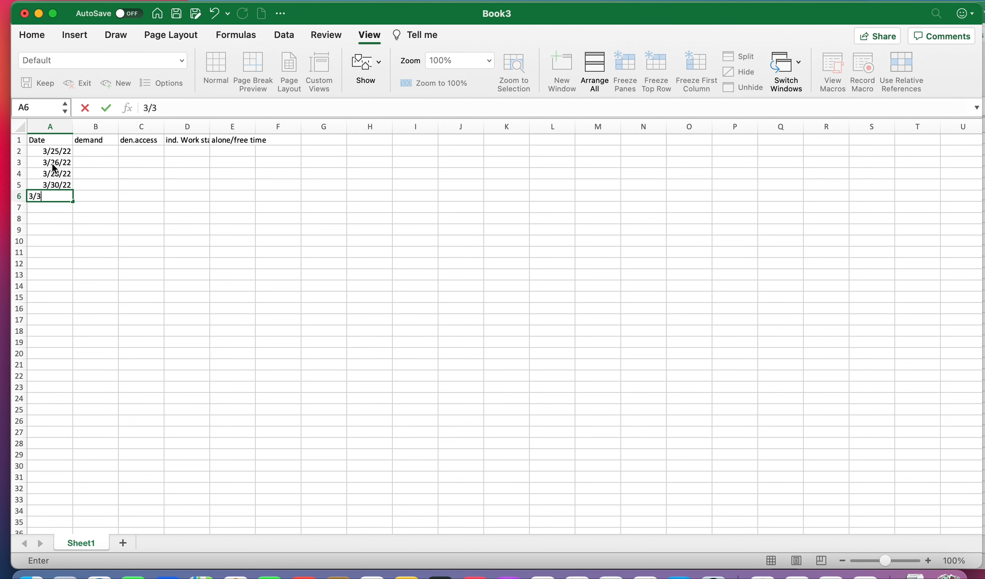
type("1/2022")
left_click(95, 165)
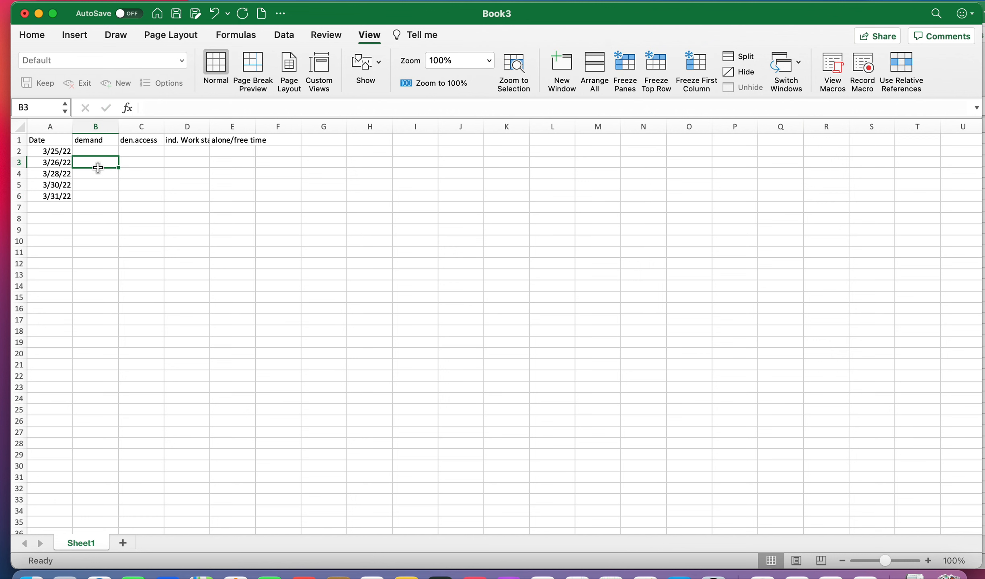
Step: Fill the demand column B2:B6 with 80, 71, 92, 78 and 82
left_click(94, 151)
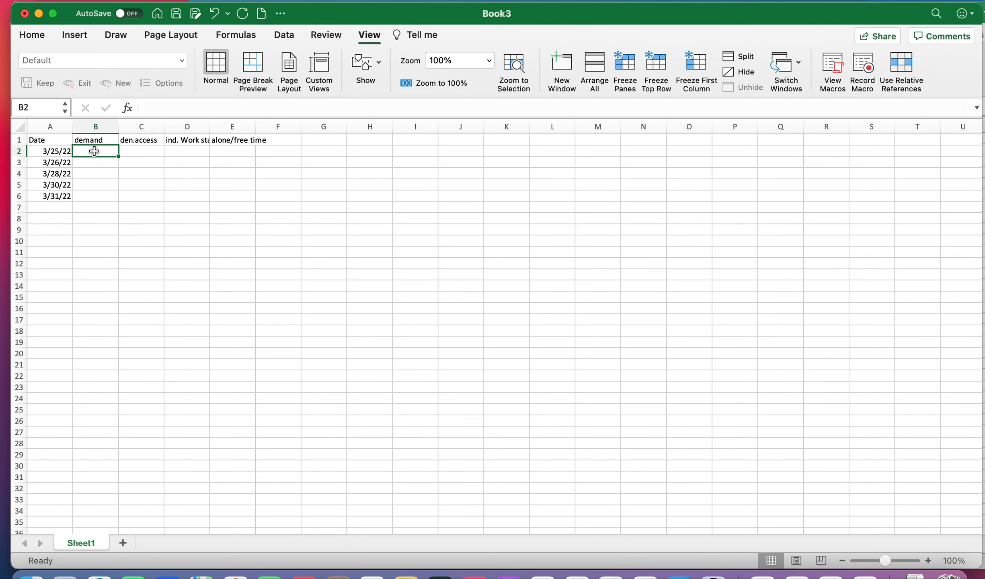
type("80")
left_click(97, 163)
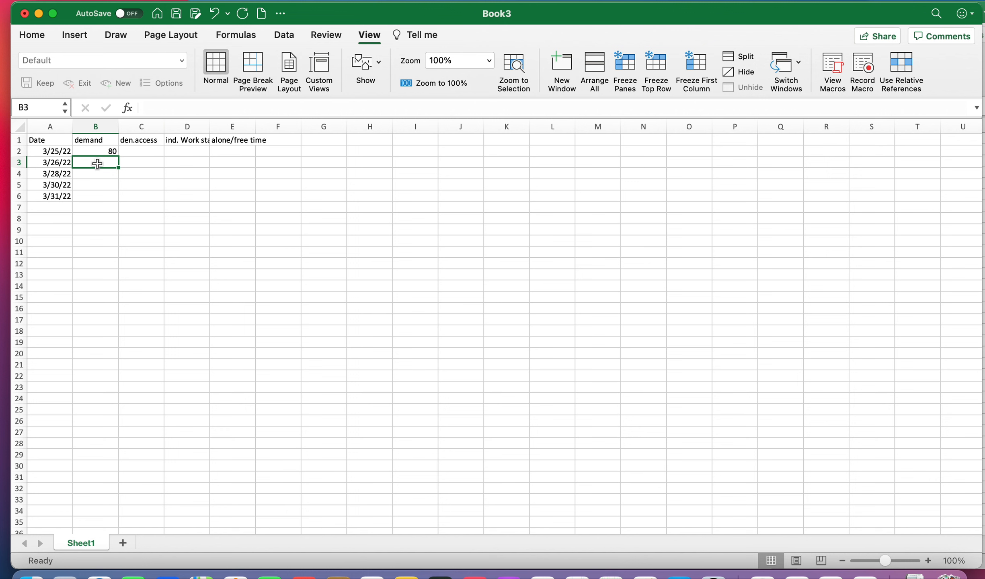
type("71")
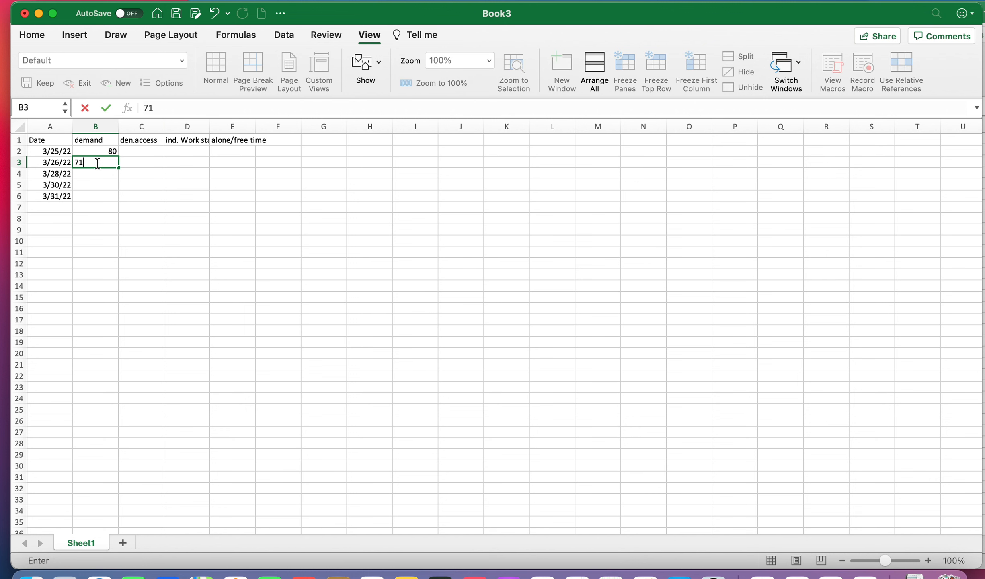
key("Return")
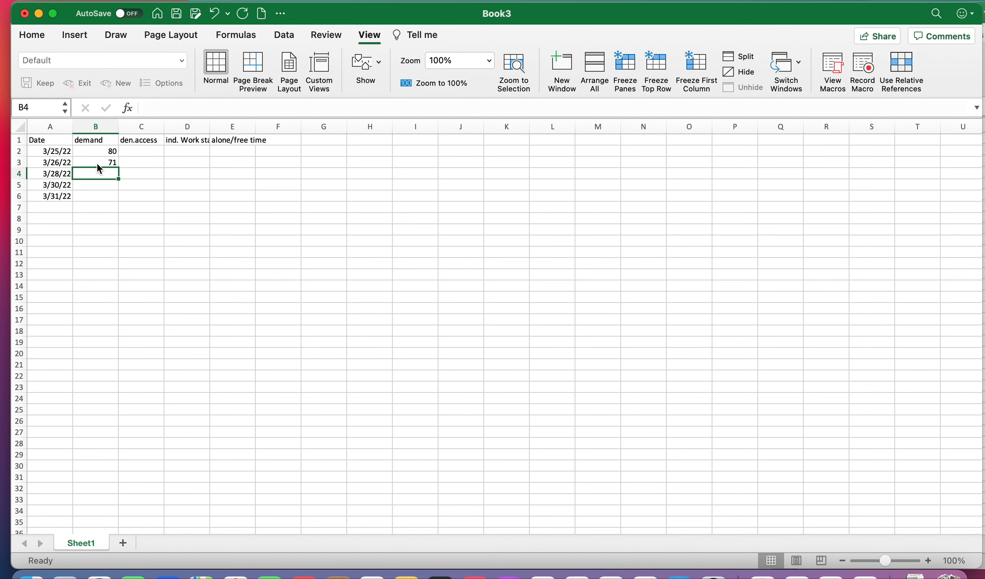
type("92")
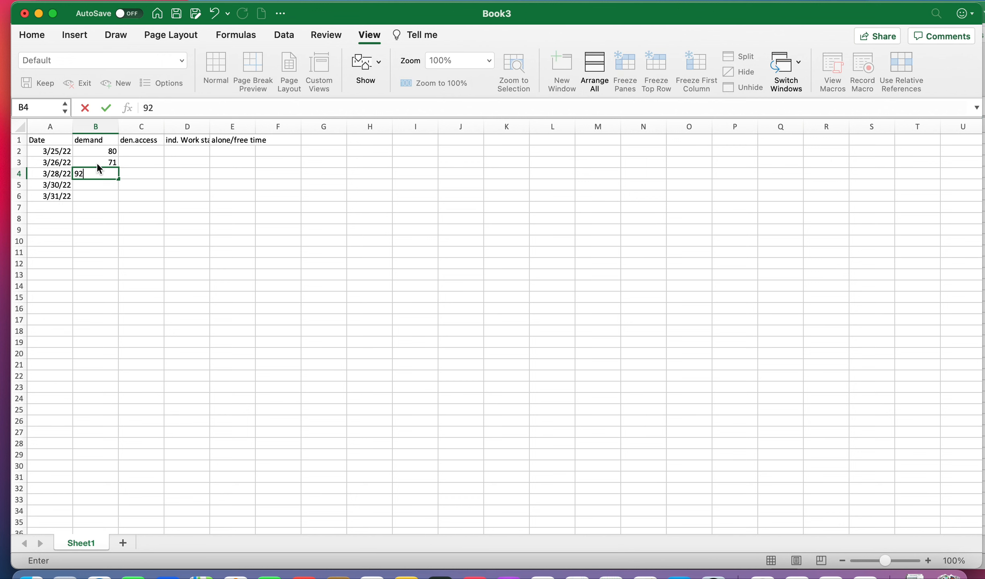
key("Return")
type("78")
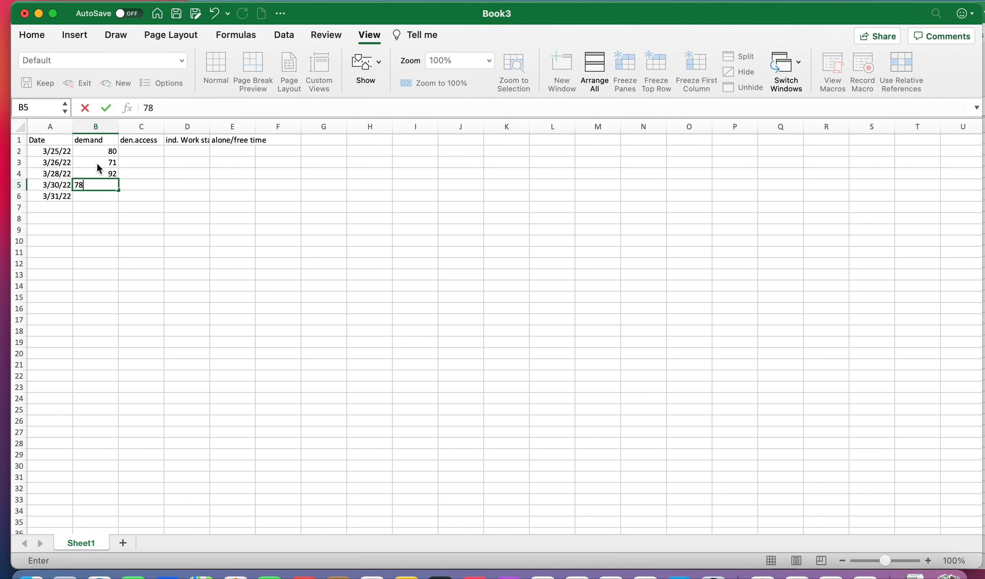
key("Return")
type("82")
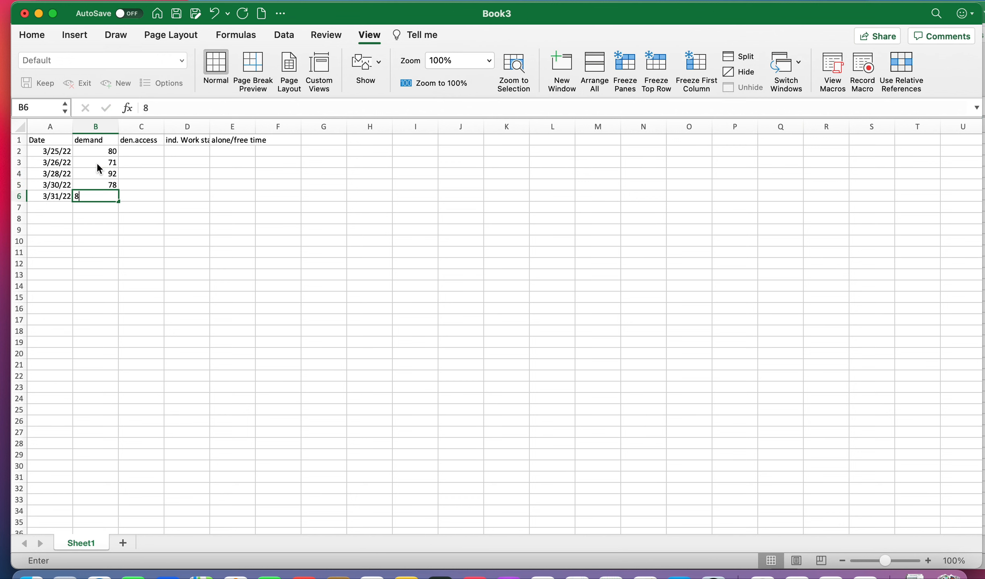
Step: Fill the den.access column C2:C6 with 18, 11, 20, 22 and 18
left_click(148, 154)
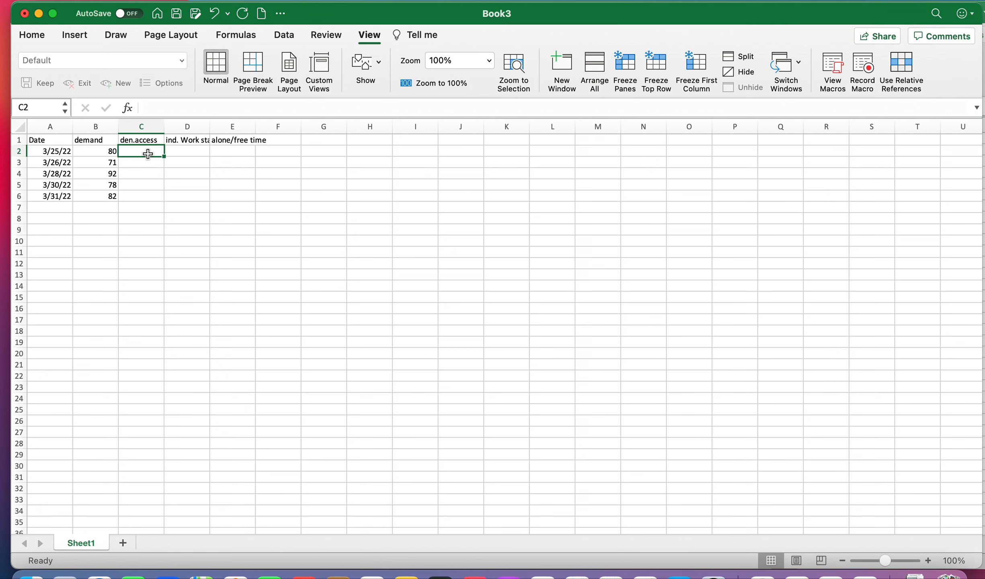
type("18")
key("Return")
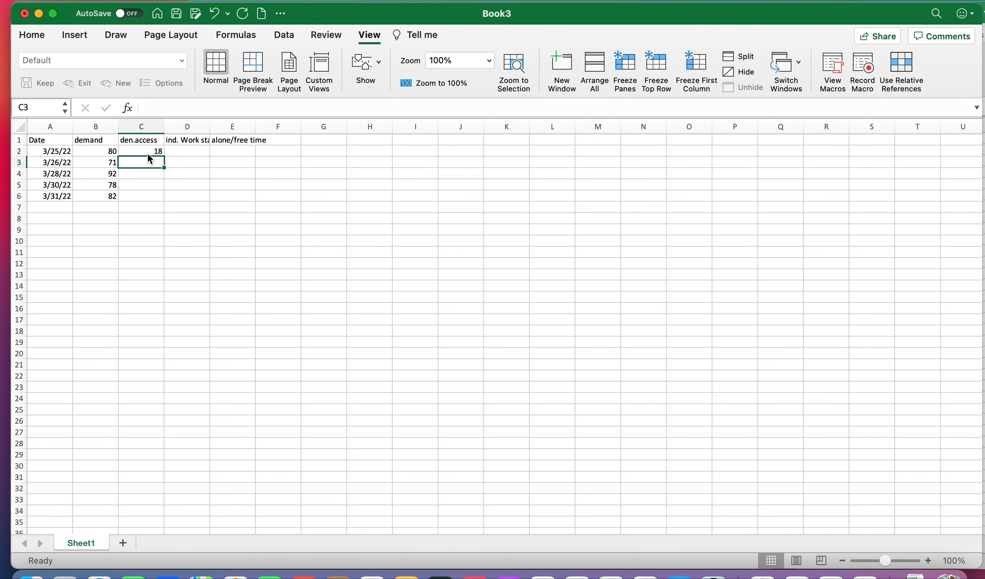
type("11")
key("Return")
type("20")
key("Return")
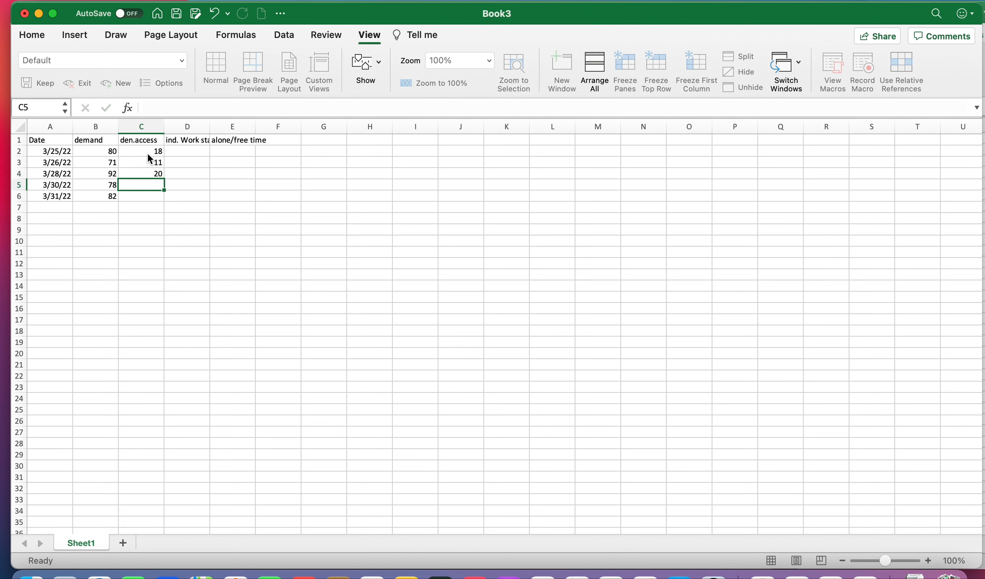
type("22")
key("Return")
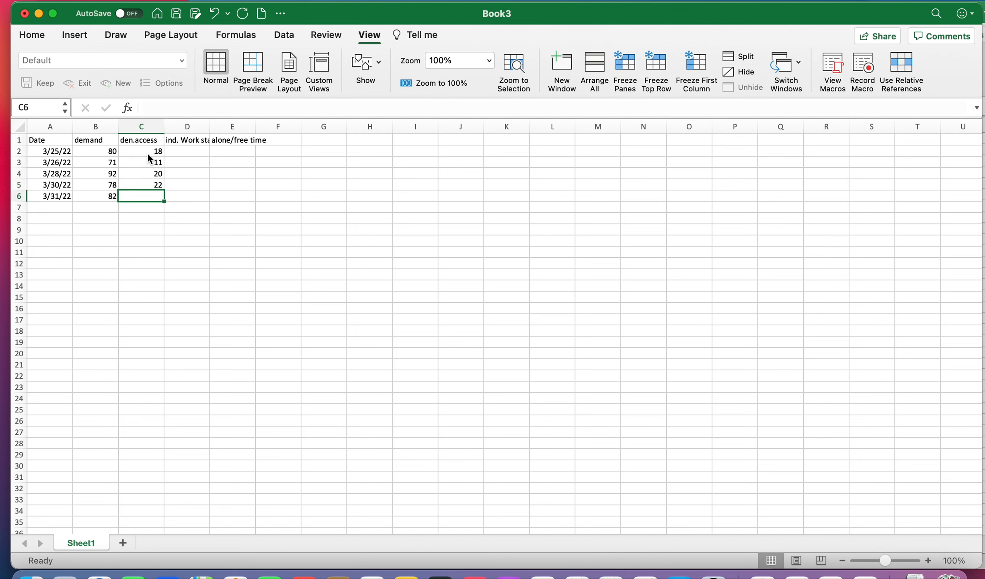
type("18")
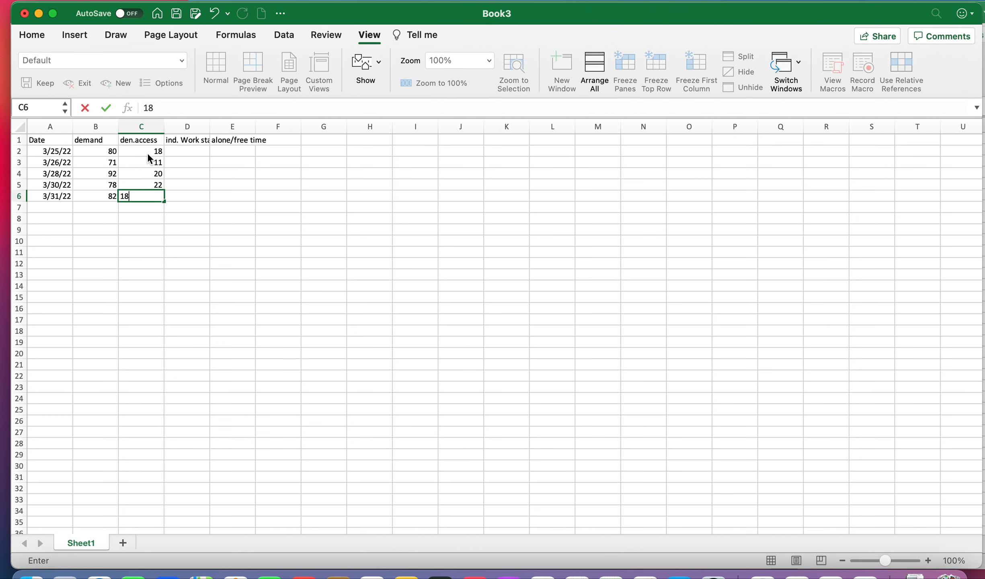
left_click(197, 155)
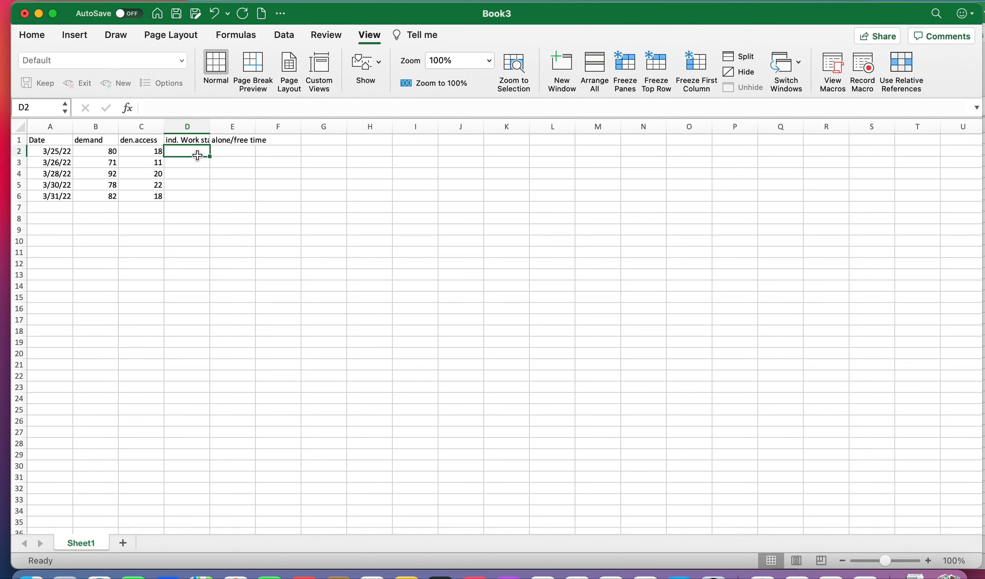
Step: Fill the ind. Work staff walked away column D2:D6 with 71, 66, 78, 81 and 80
type("71")
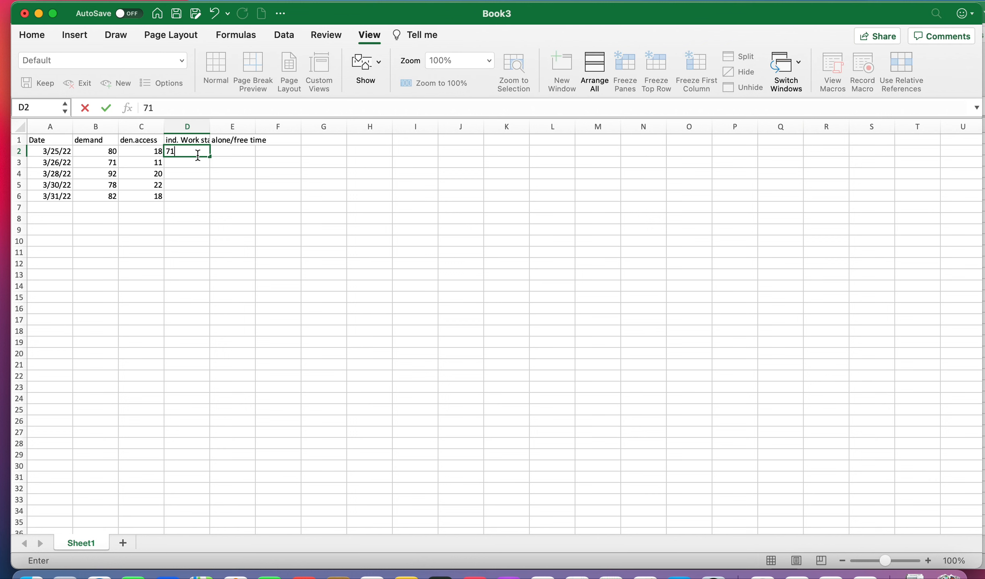
key("Return")
type("66")
key("Return")
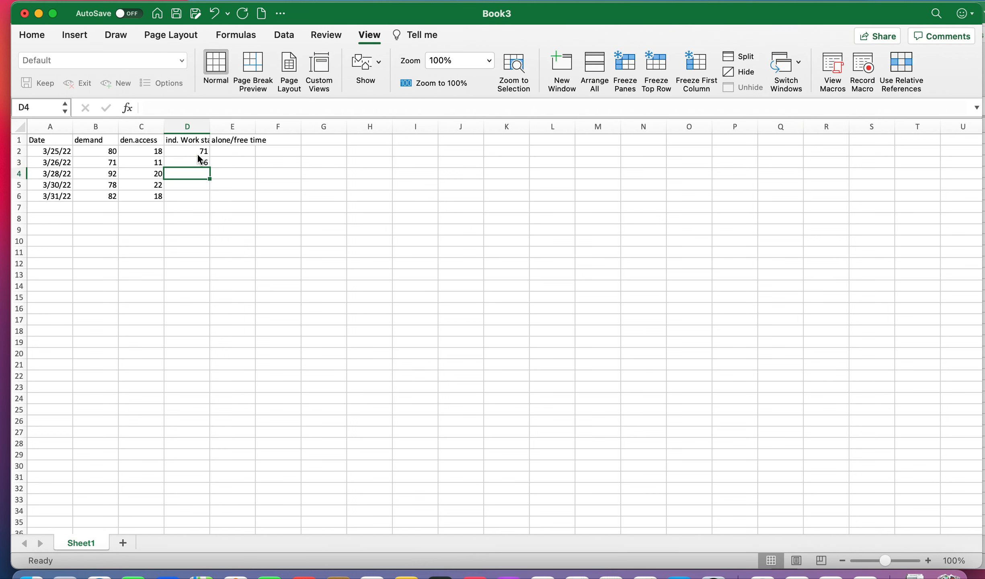
type("78")
key("Return")
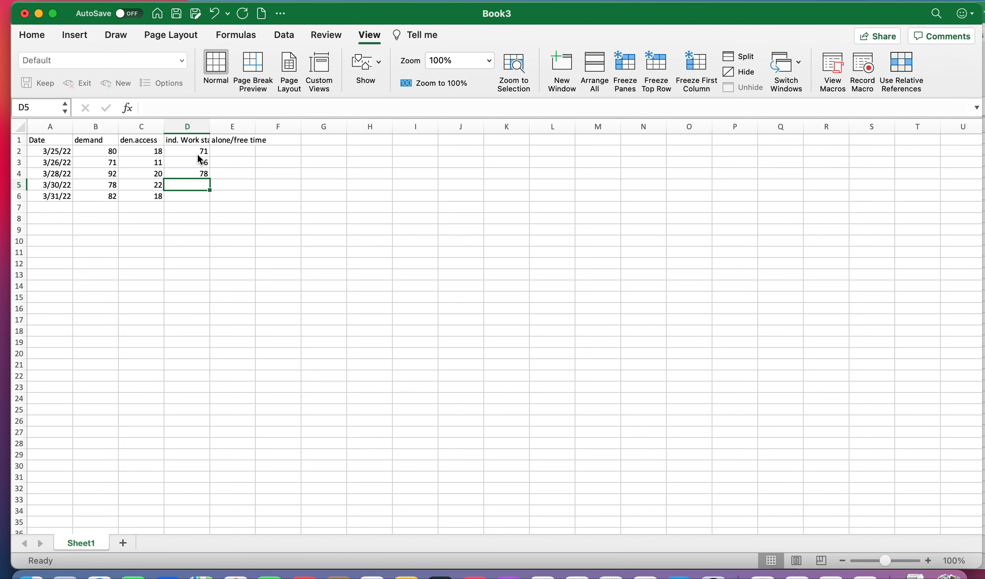
type("81")
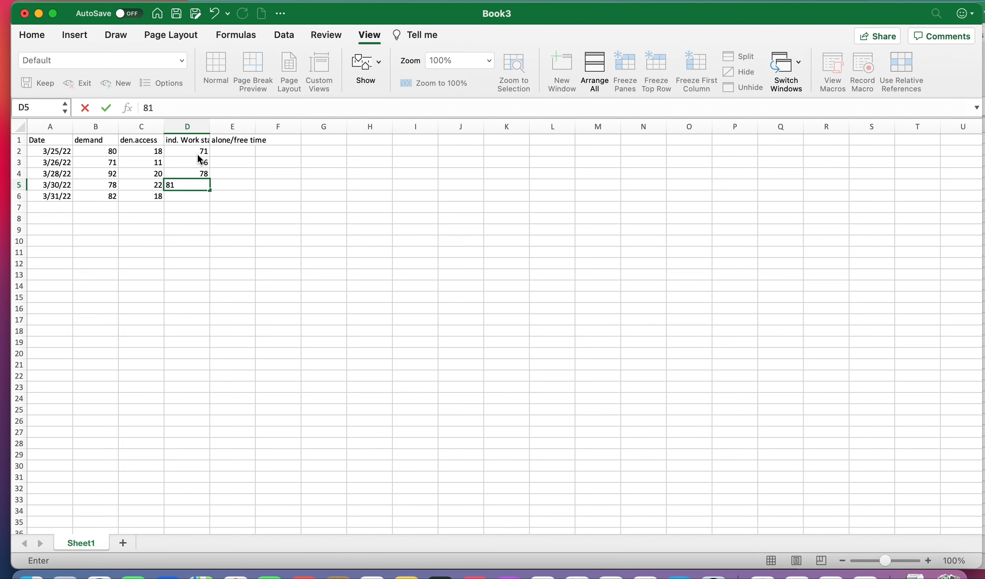
key("Return")
type("80")
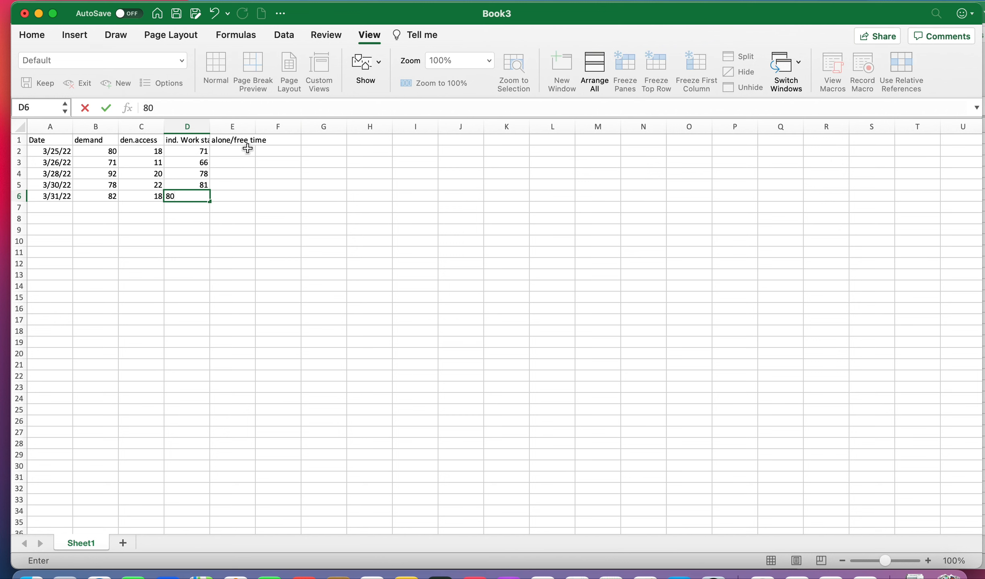
Step: Fill the alone/free time column E2:E6 with 0 in every row
left_click(245, 151)
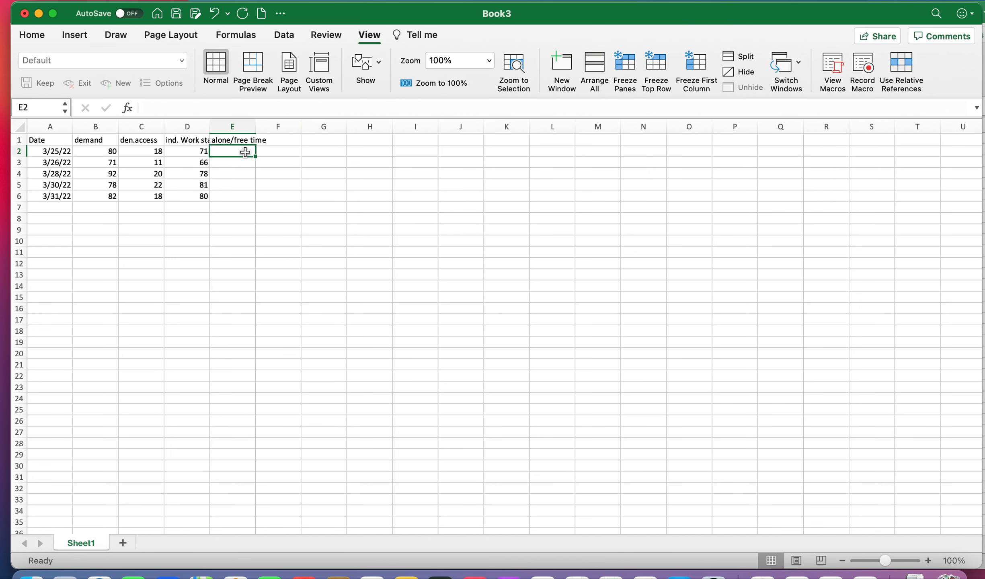
type("0")
key("Return")
type("0")
key("Return")
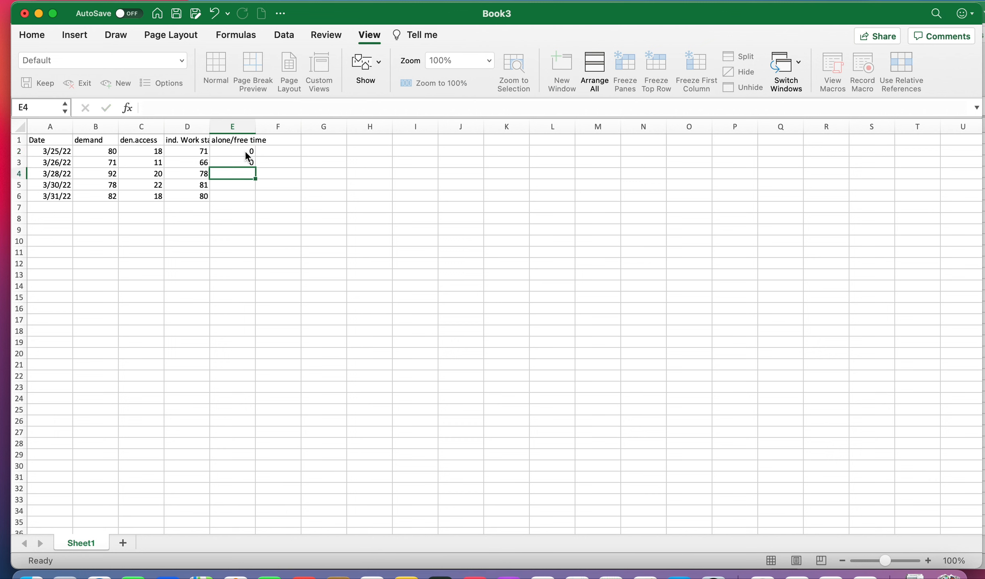
type("0")
key("Return")
type("0")
key("Return")
type("0")
key("Return")
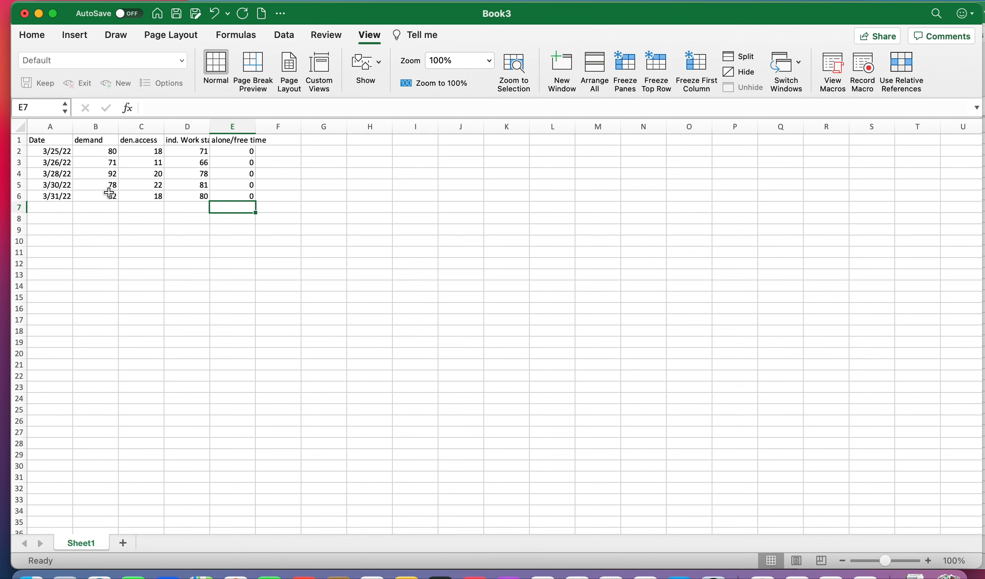
Step: Insert a Line with Markers chart from the table range A1:E6
left_click(40, 141)
left_click_drag(44, 144, 227, 200)
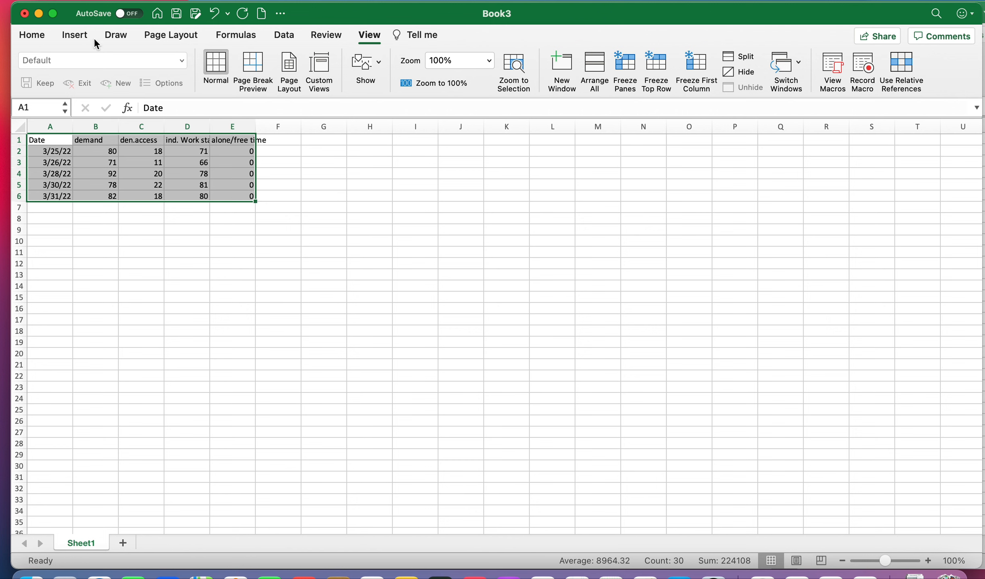
left_click(76, 36)
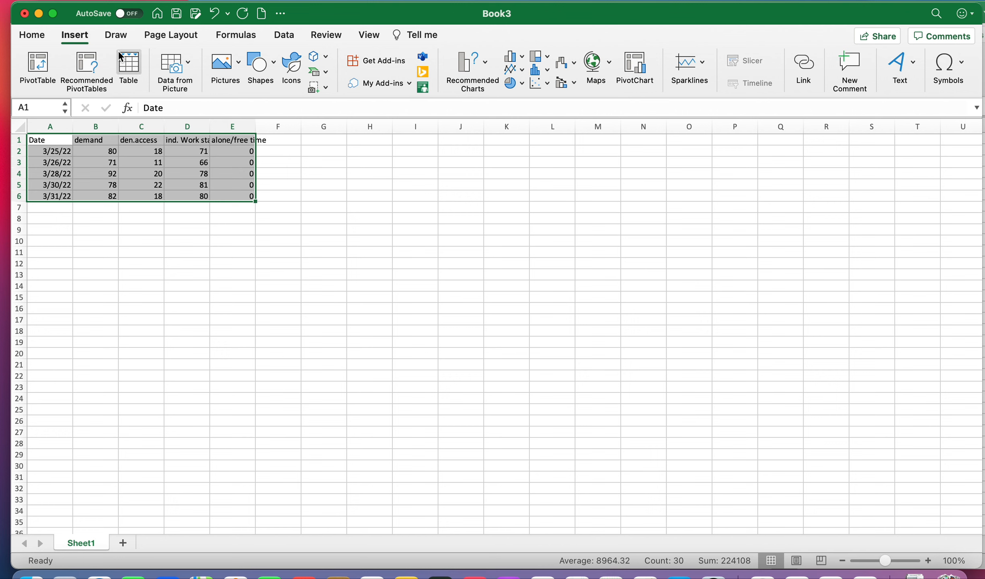
left_click(522, 73)
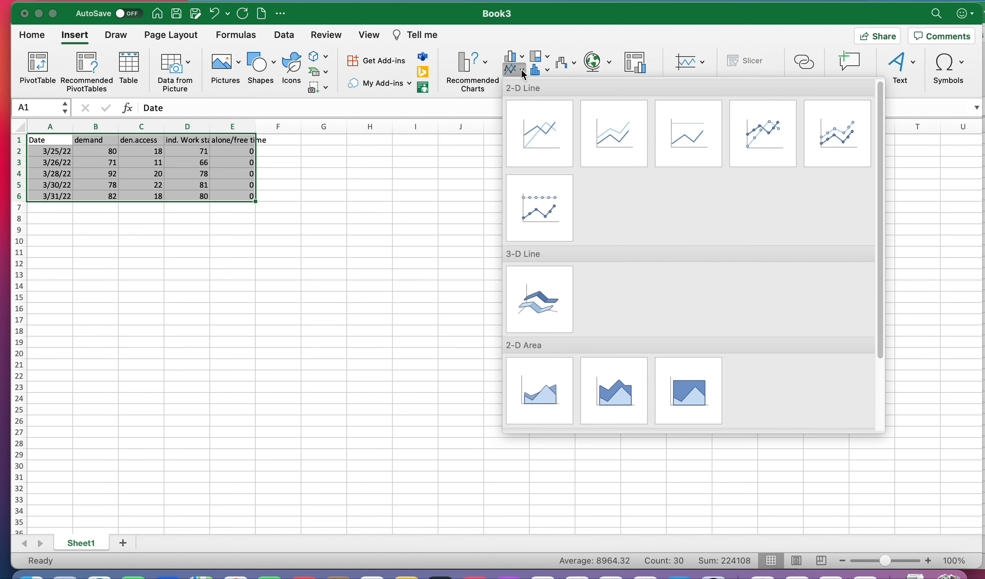
left_click(733, 150)
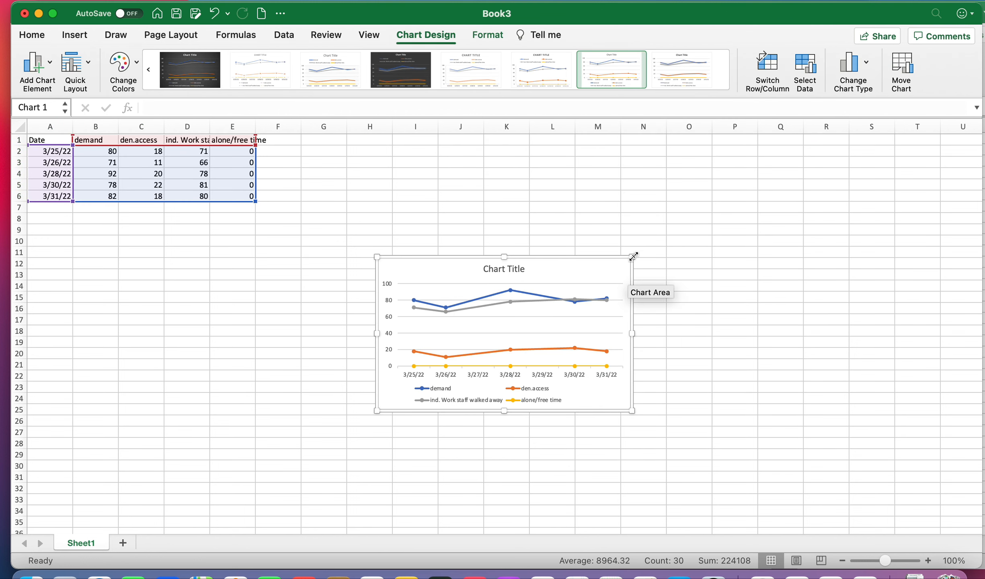
Step: Enlarge the chart so it spans roughly columns H to P and rows 8 to 27
left_click_drag(633, 256, 712, 159)
left_click_drag(719, 415, 777, 444)
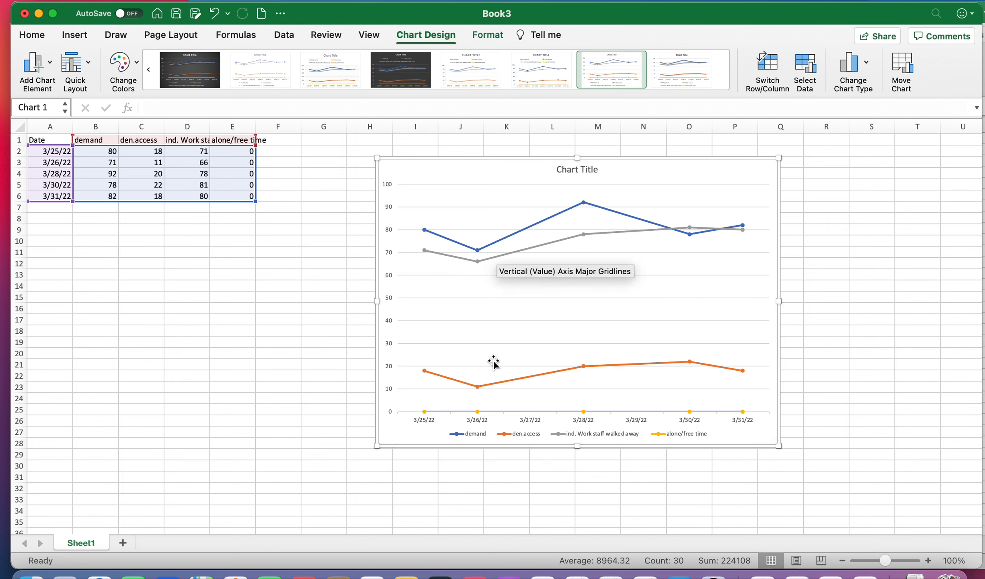
Step: Rename the chart title to ABC Data- Antecedents
mouse_move(485, 261)
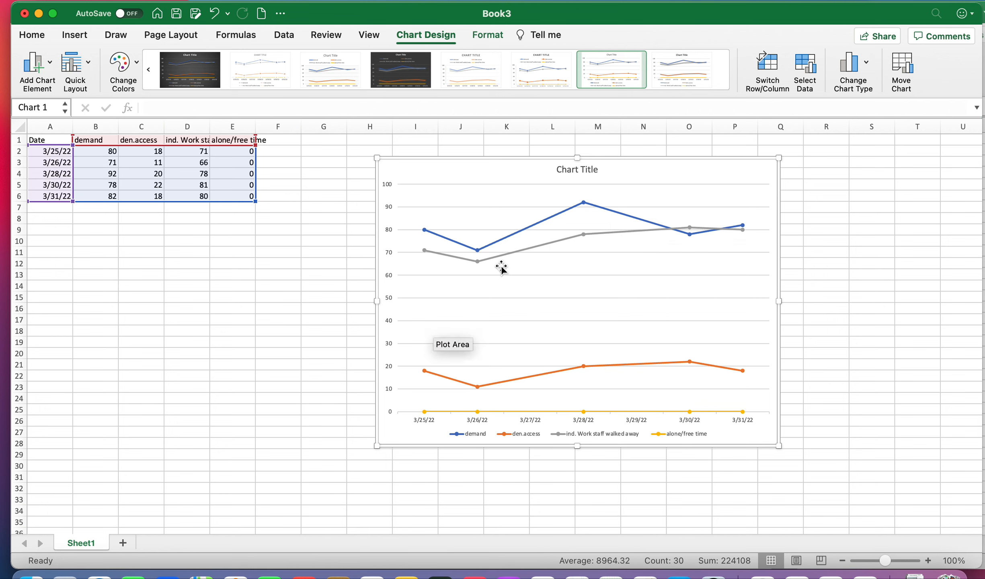
left_click(588, 169)
double_click(587, 169)
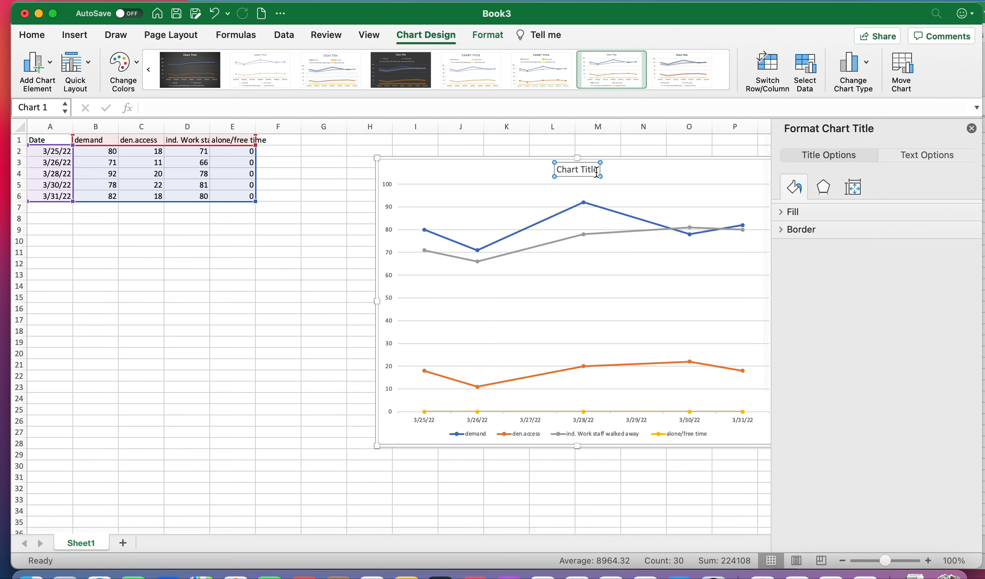
key("BackSpace")
key("BackSpace")
key("BackSpace")
key("BackSpace")
key("BackSpace")
key("BackSpace")
key("BackSpace")
key("BackSpace")
key("BackSpace")
key("BackSpace")
key("BackSpace")
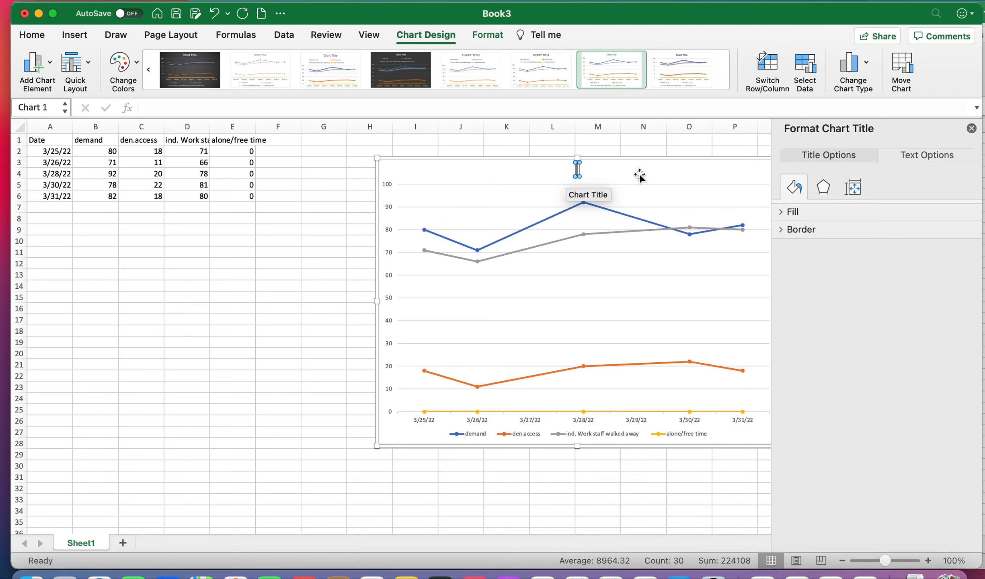
type("ABC Data- Antecedents")
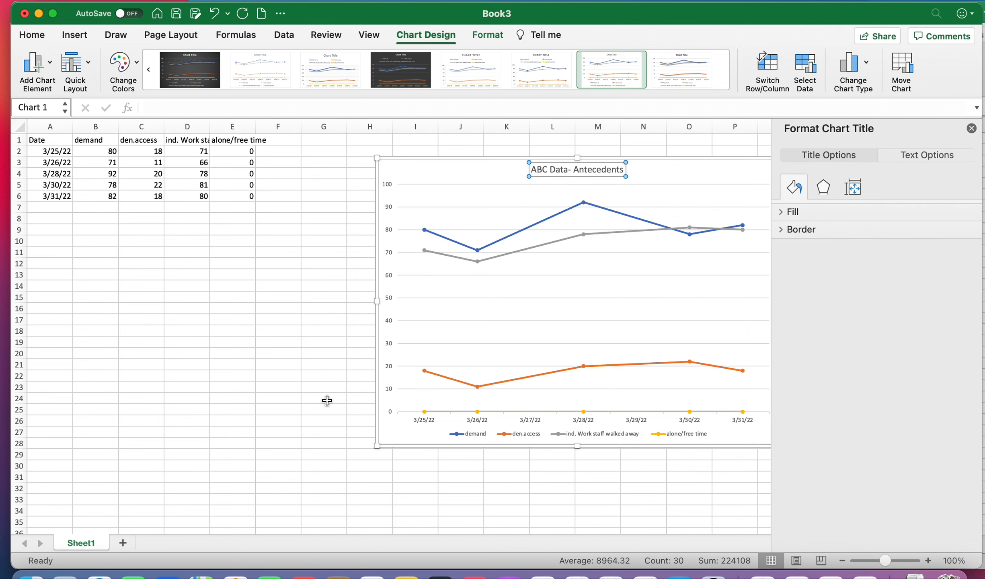
Step: Examine the chart area's text, fill and border formatting options
left_click(726, 465)
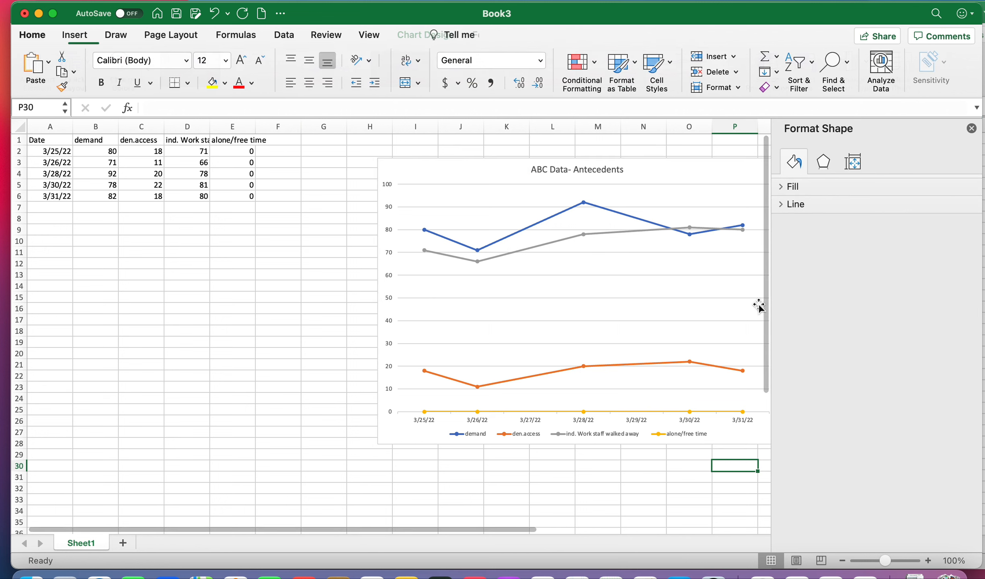
left_click(655, 180)
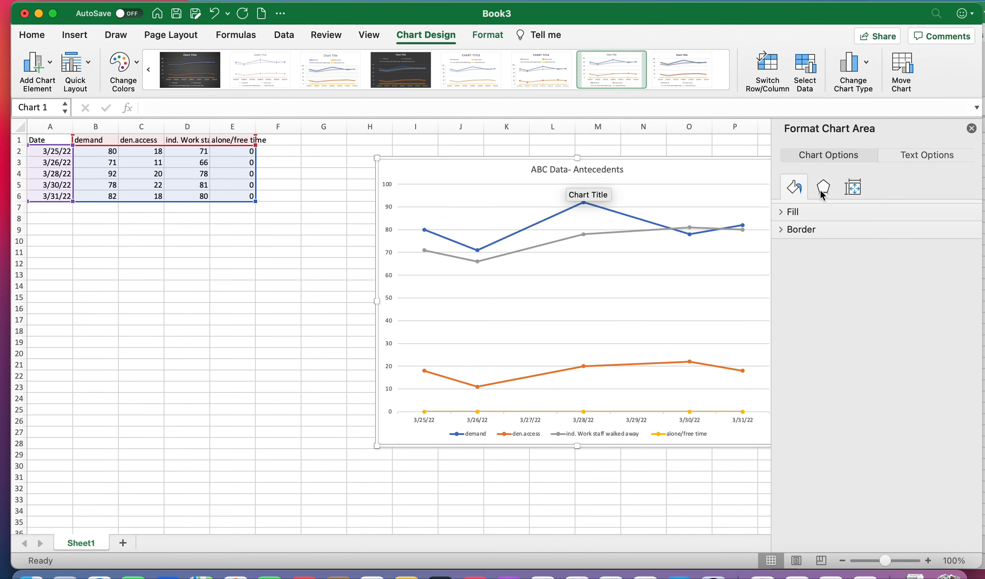
left_click(930, 152)
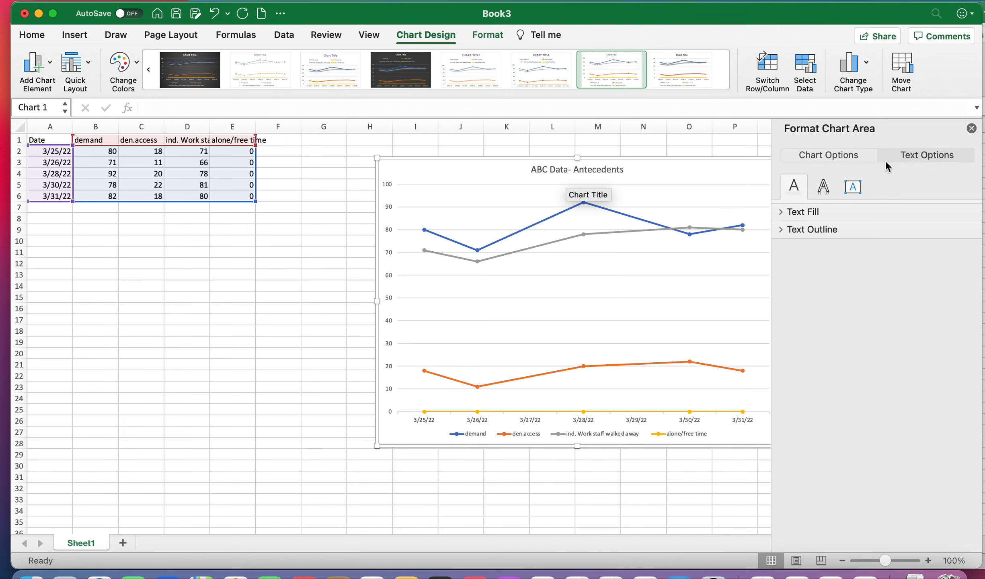
left_click(827, 155)
left_click(802, 212)
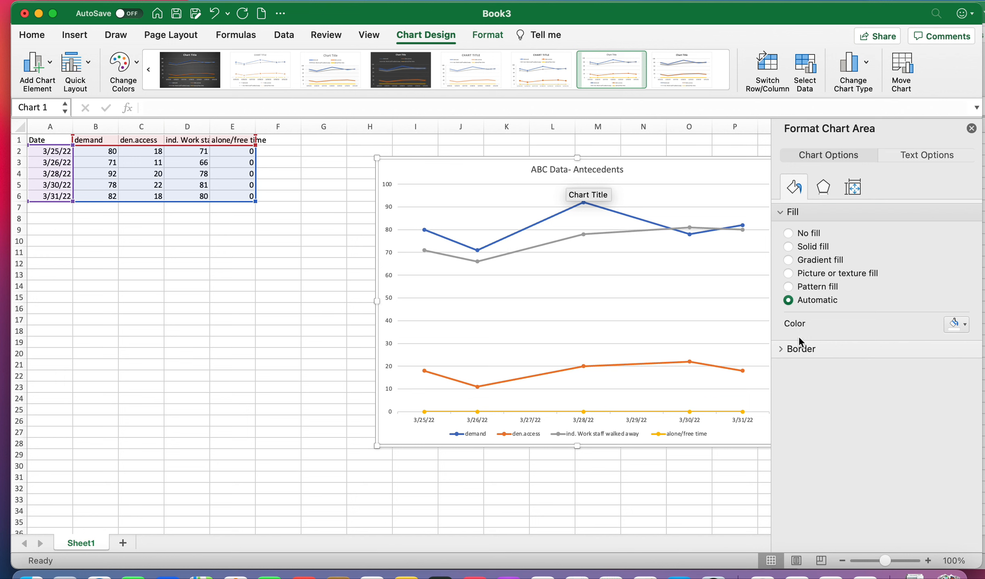
left_click(802, 350)
scroll(809, 469, "down", 5)
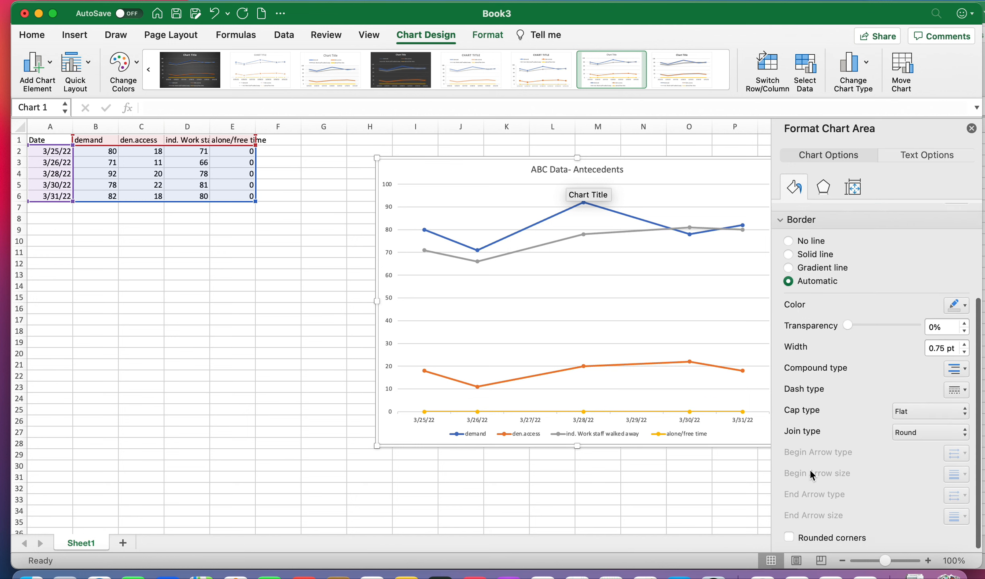
left_click(971, 128)
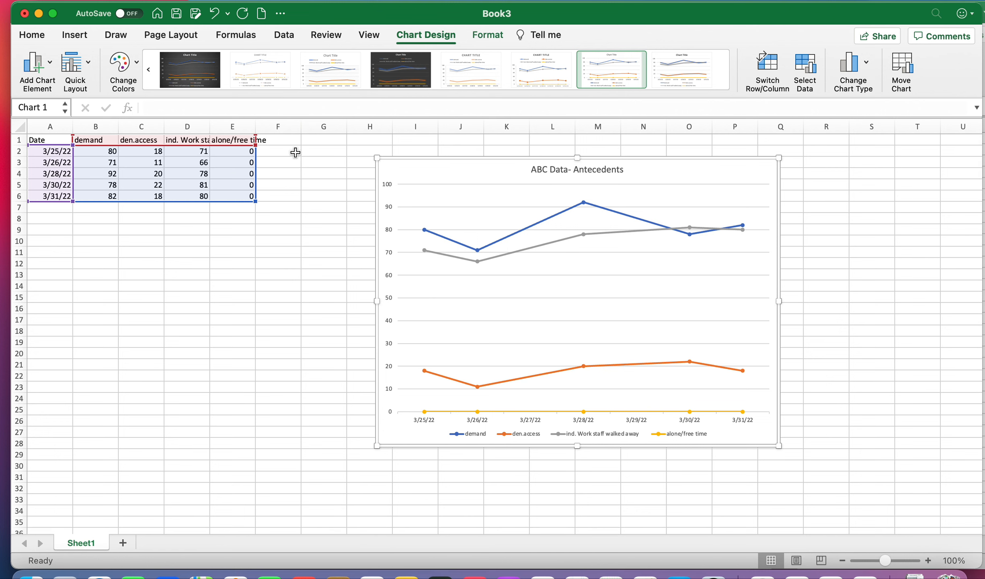
Step: Add a primary horizontal axis title reading Dates
left_click(51, 64)
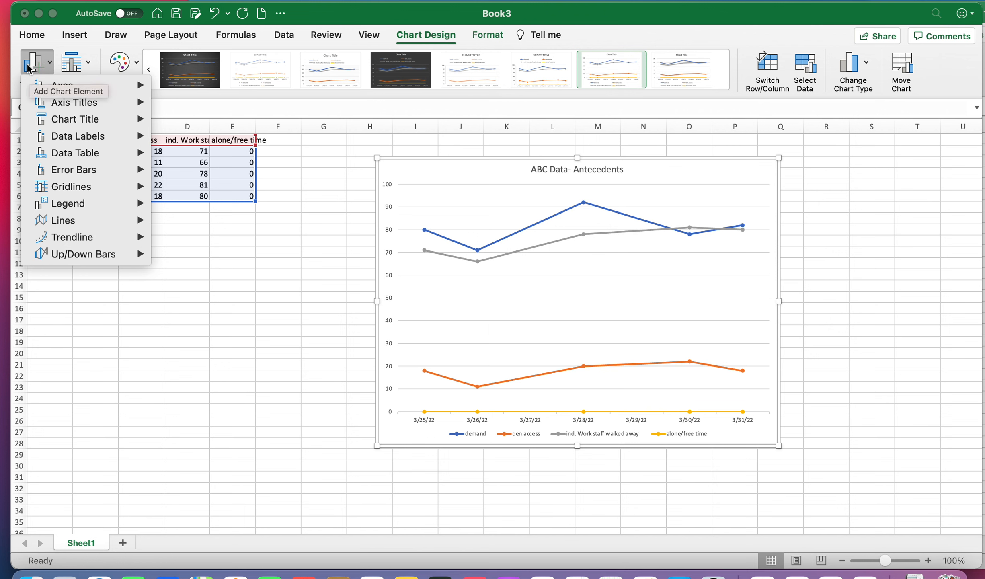
mouse_move(136, 103)
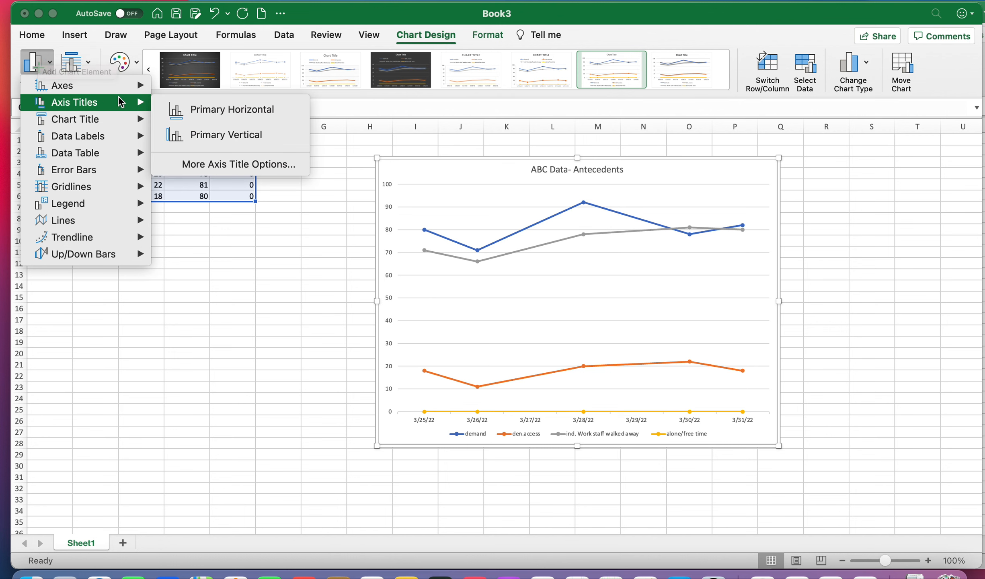
left_click(241, 116)
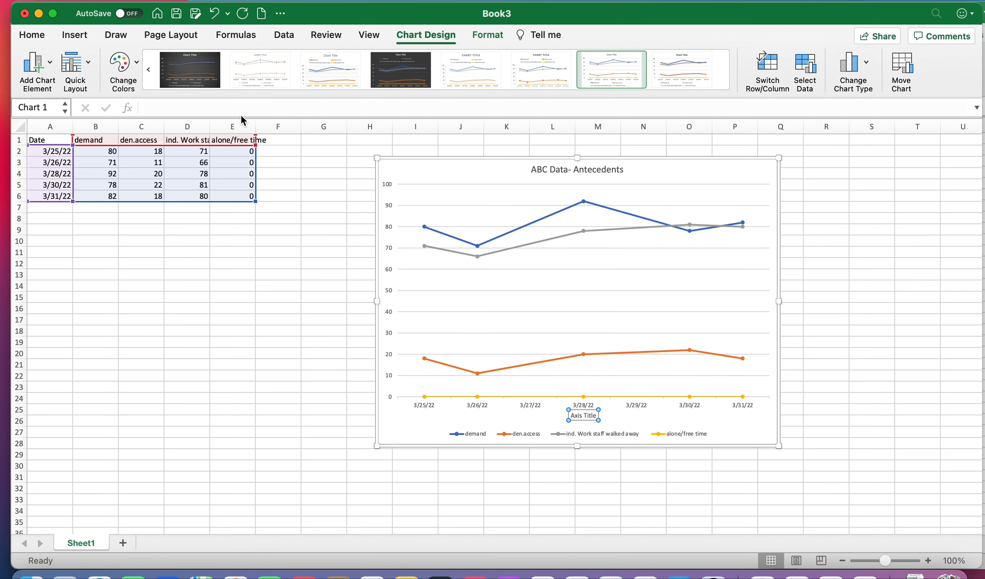
left_click(594, 415)
key("BackSpace")
key("BackSpace")
key("BackSpace")
key("BackSpace")
key("BackSpace")
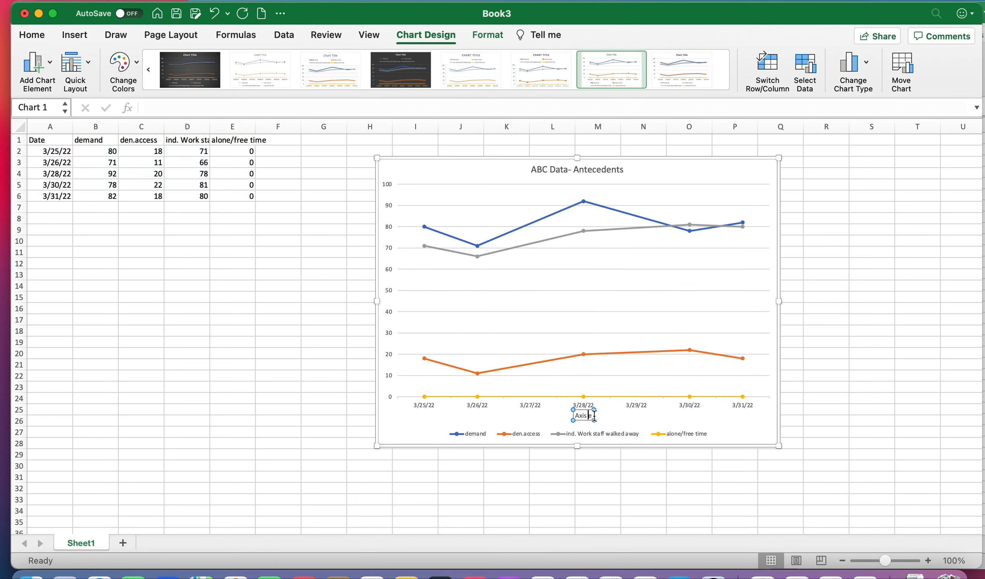
key("BackSpace")
key("BackSpace")
key("BackSpace")
key("BackSpace")
type("Dates")
left_click(633, 419)
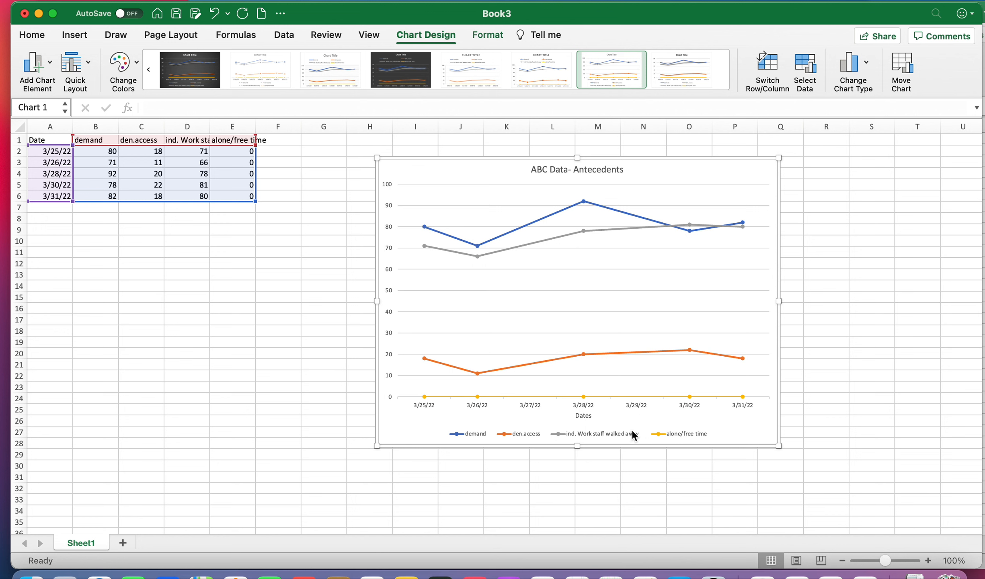
Step: Add a primary vertical axis title reading Antecedent percentages
left_click(49, 59)
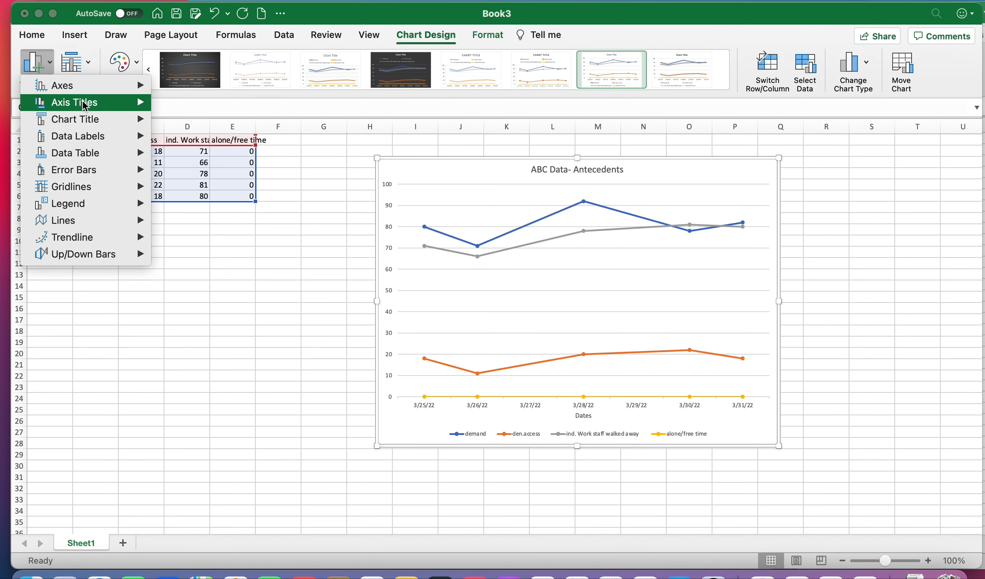
mouse_move(82, 101)
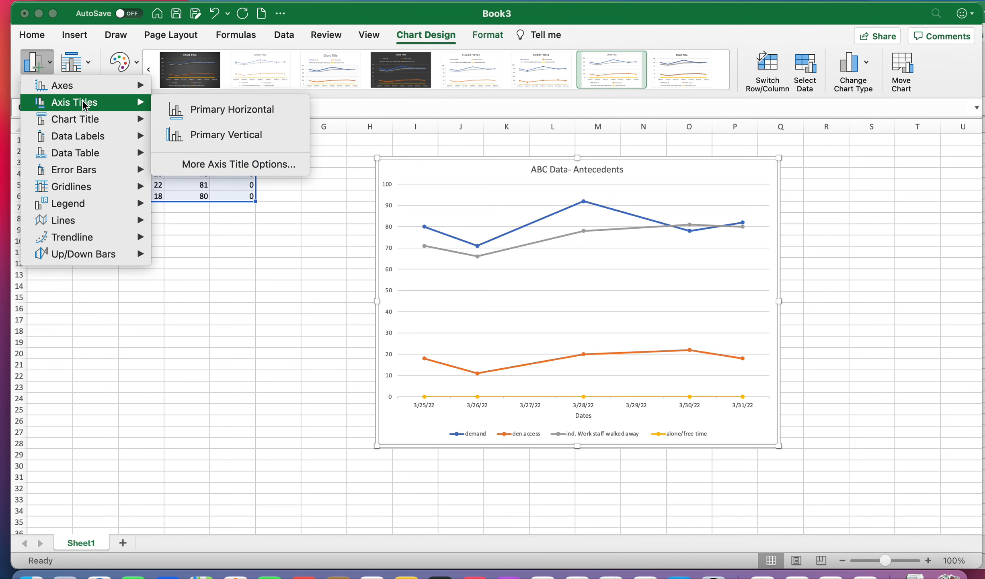
left_click(221, 138)
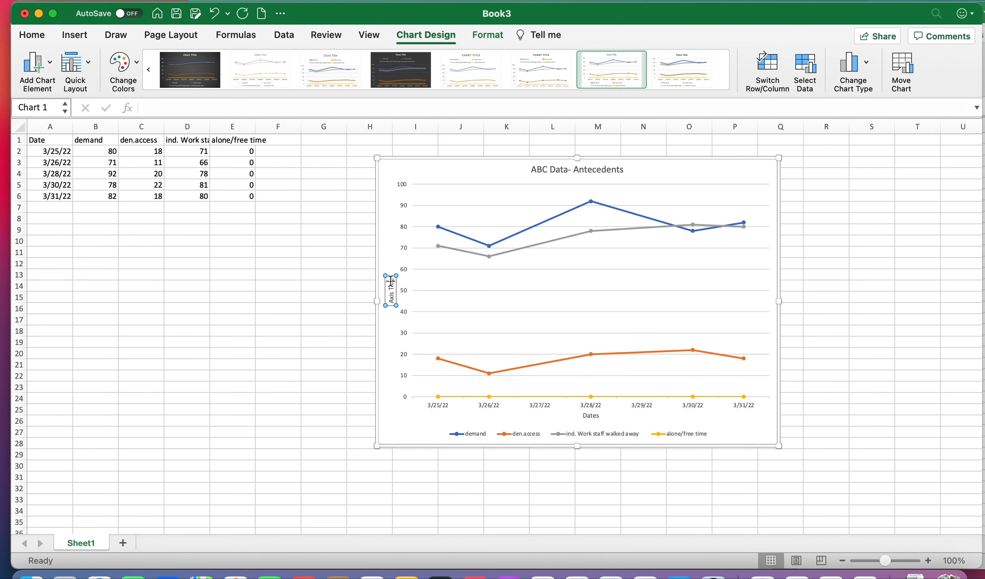
key("BackSpace")
key("BackSpace")
key("BackSpace")
key("BackSpace")
key("BackSpace")
key("BackSpace")
key("BackSpace")
key("BackSpace")
key("BackSpace")
key("BackSpace")
type("Antecedent percentages")
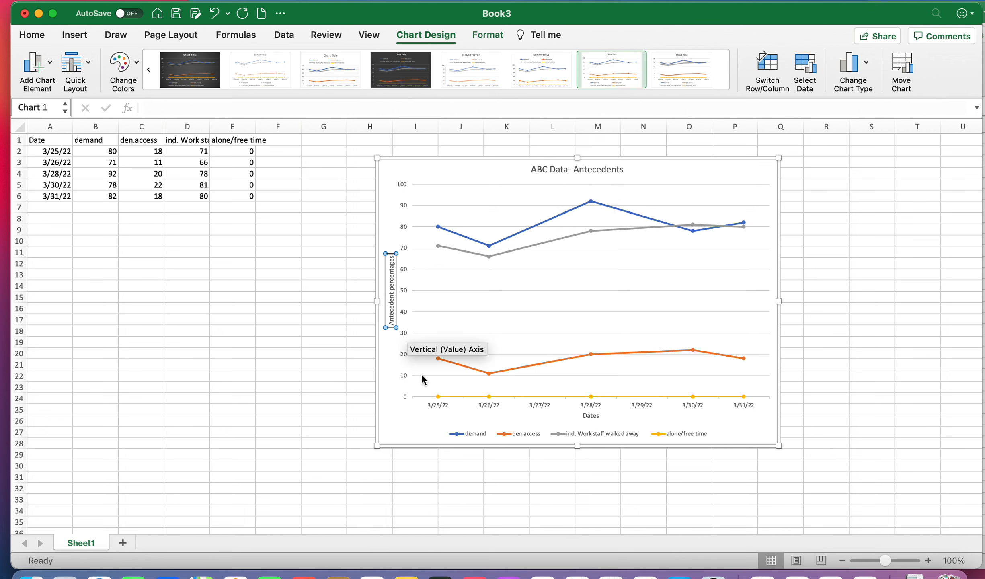
left_click(393, 436)
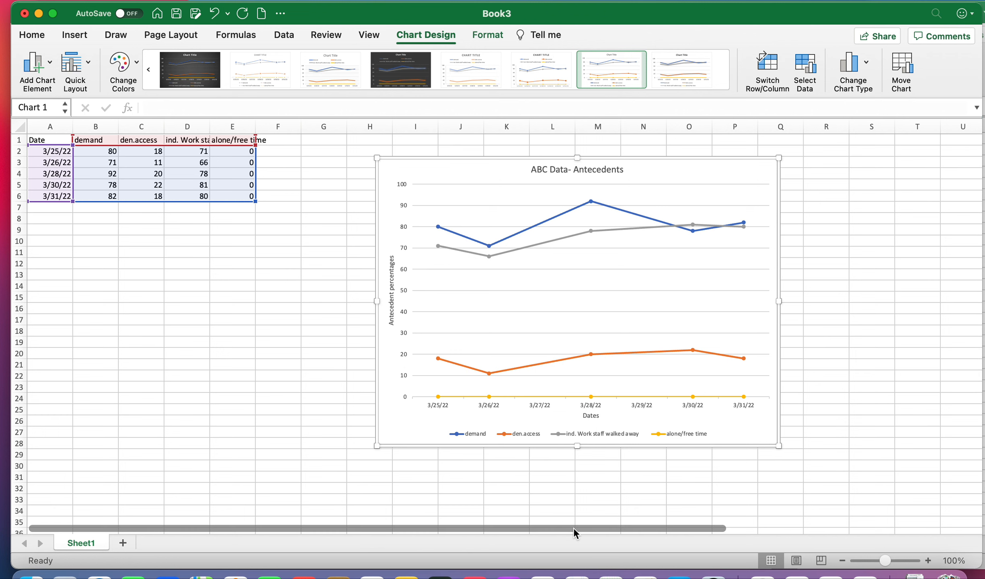
key("super+shift+5")
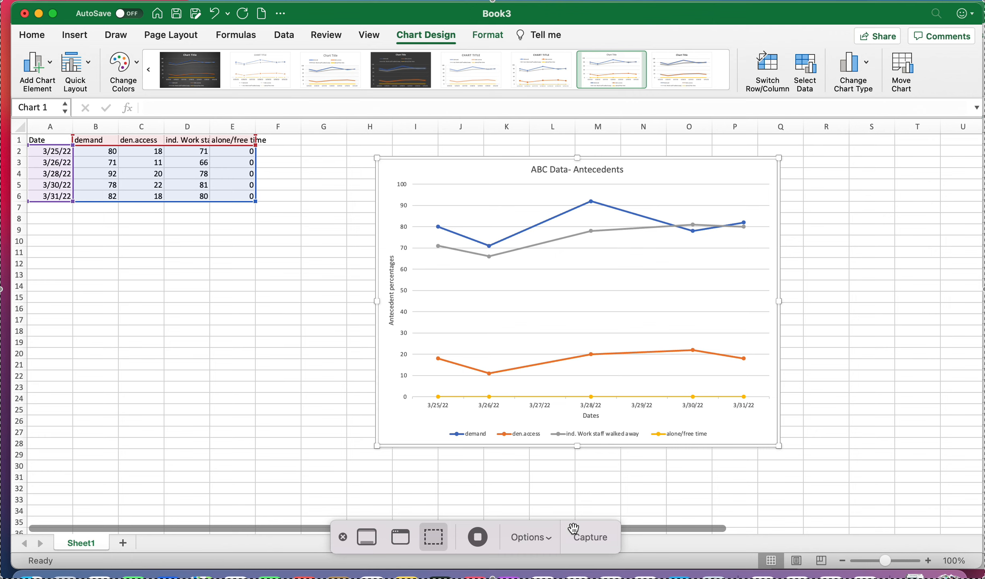